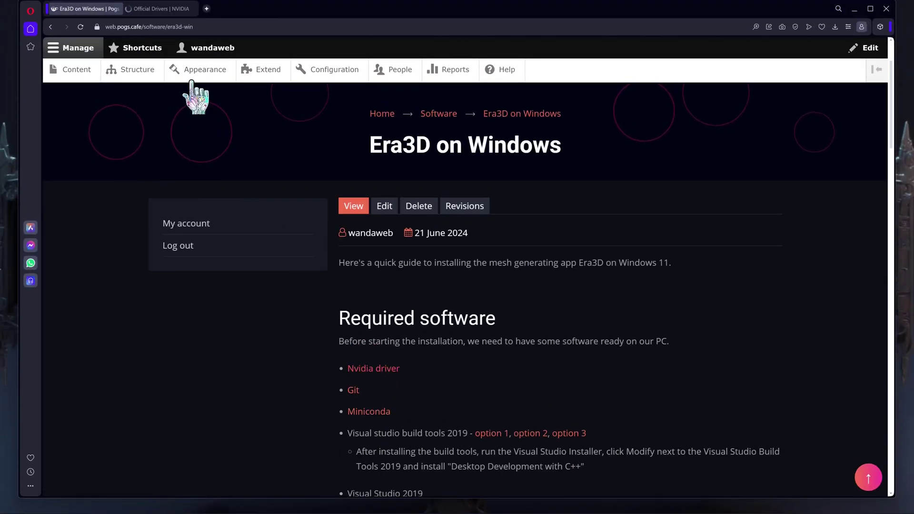
# Close the NVIDIA driver downloads page and launch GeForce Experience to check the driver version.
pyautogui.click(171, 10)
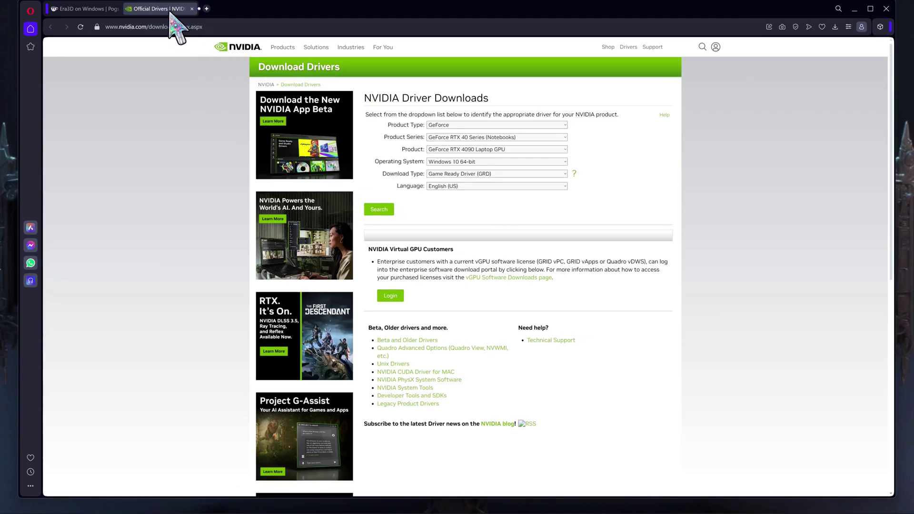
pyautogui.click(192, 8)
pyautogui.press('super')
pyautogui.write('geforce Experience')
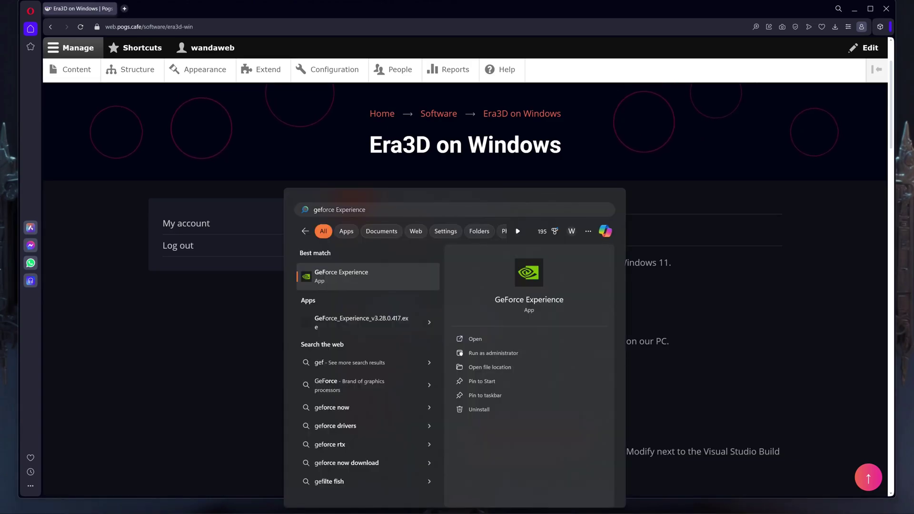
pyautogui.press('Return')
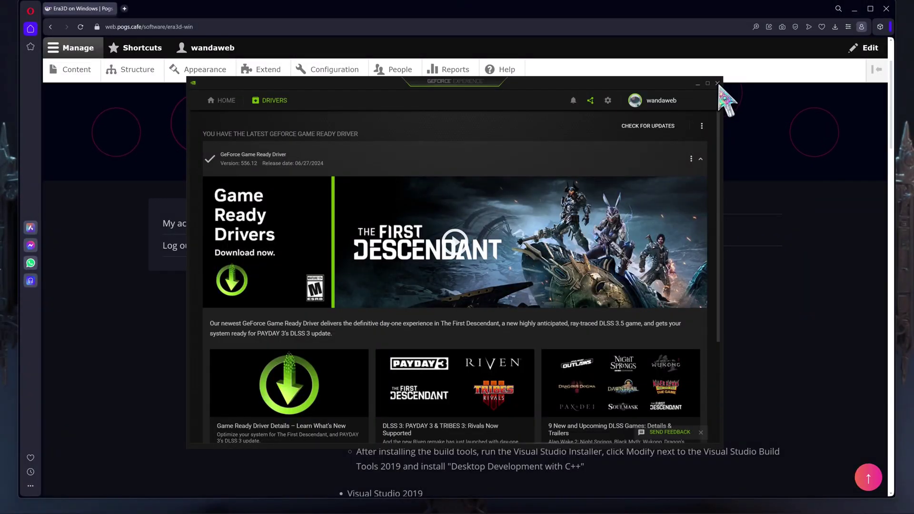
# Close GeForce Experience, then download and run the 64-bit Git for Windows setup.
pyautogui.click(718, 84)
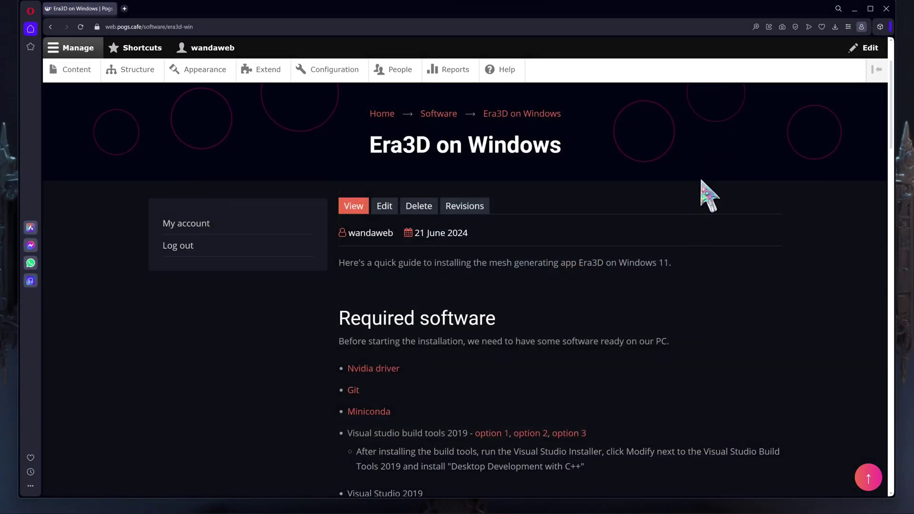
pyautogui.middleClick(355, 392)
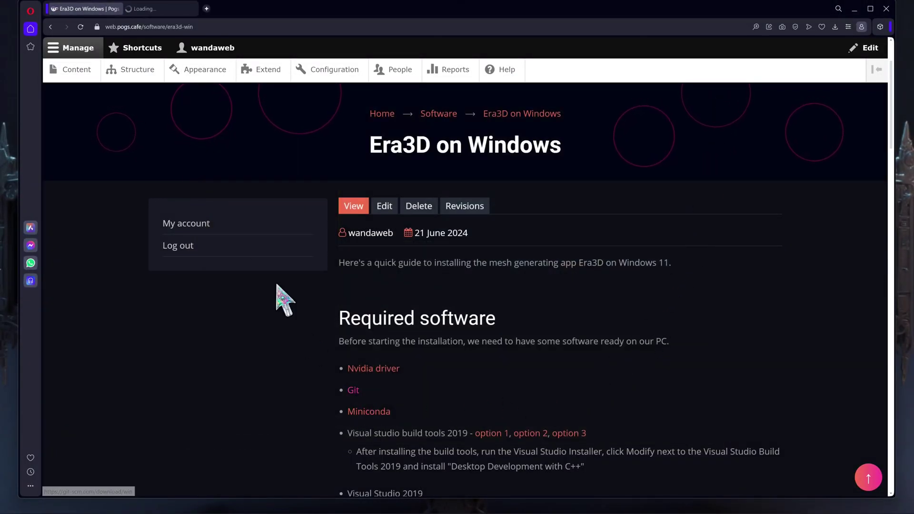
pyautogui.click(159, 9)
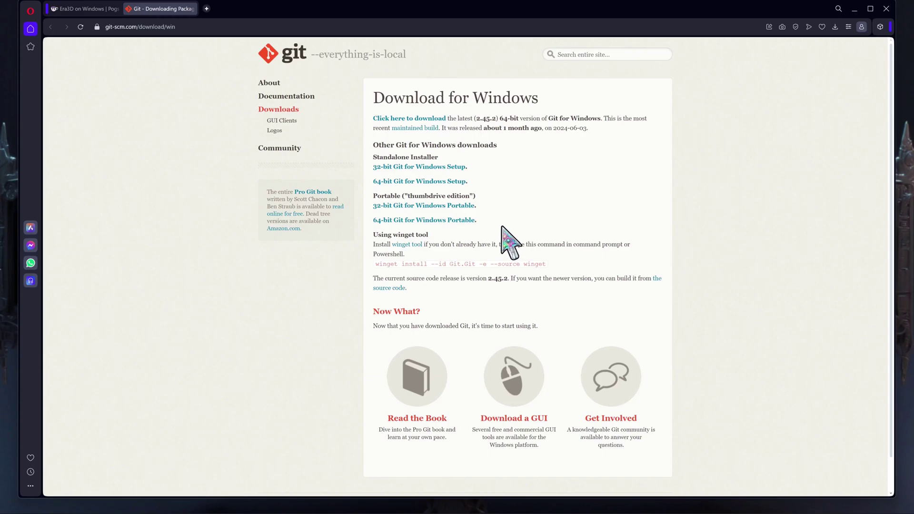
pyautogui.click(448, 182)
pyautogui.click(767, 71)
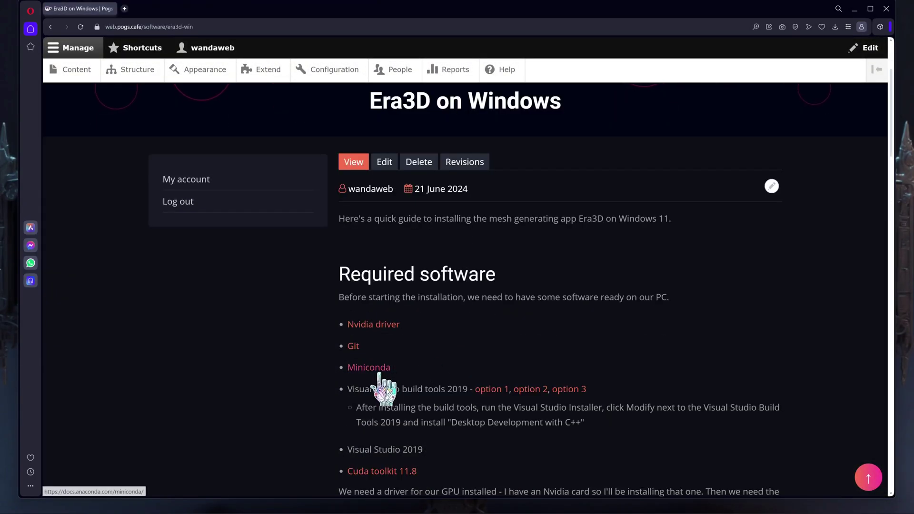
# Download the Miniconda3 Windows 64-bit installer from the linked page and launch it.
pyautogui.middleClick(379, 373)
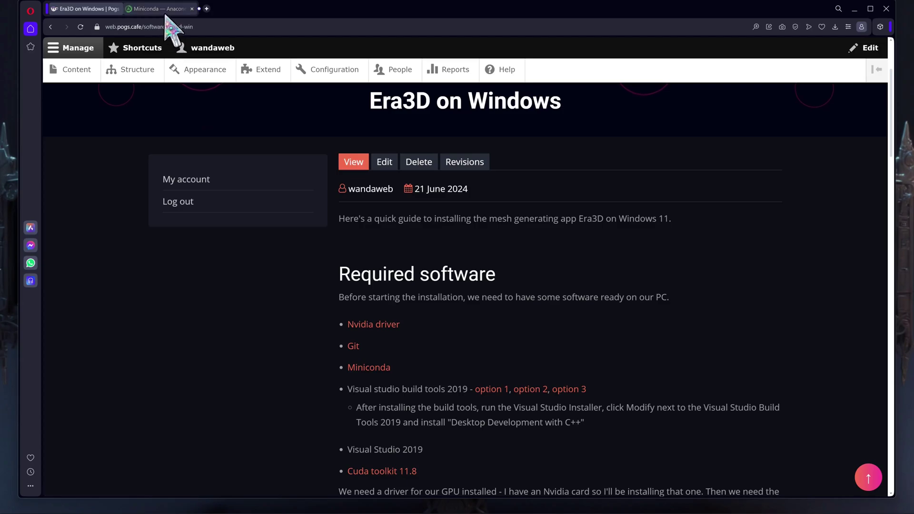
pyautogui.click(164, 11)
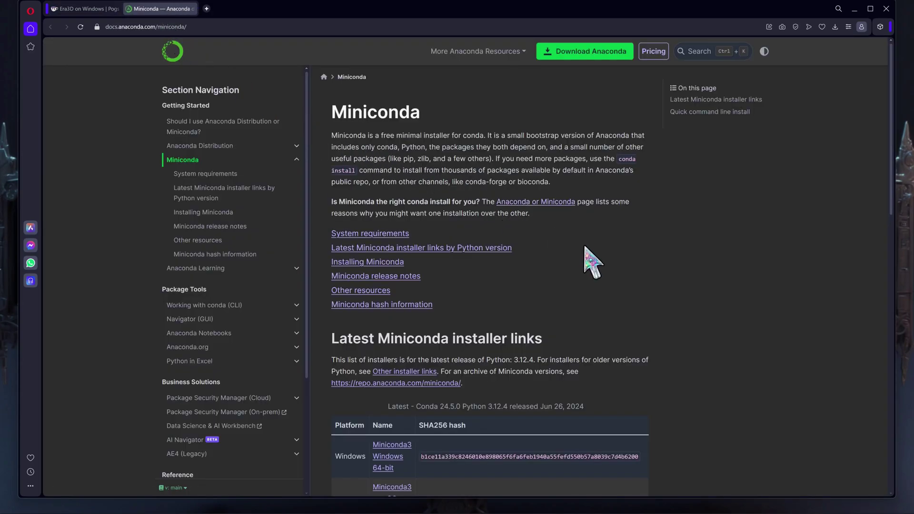
pyautogui.scroll(-3, 586, 257)
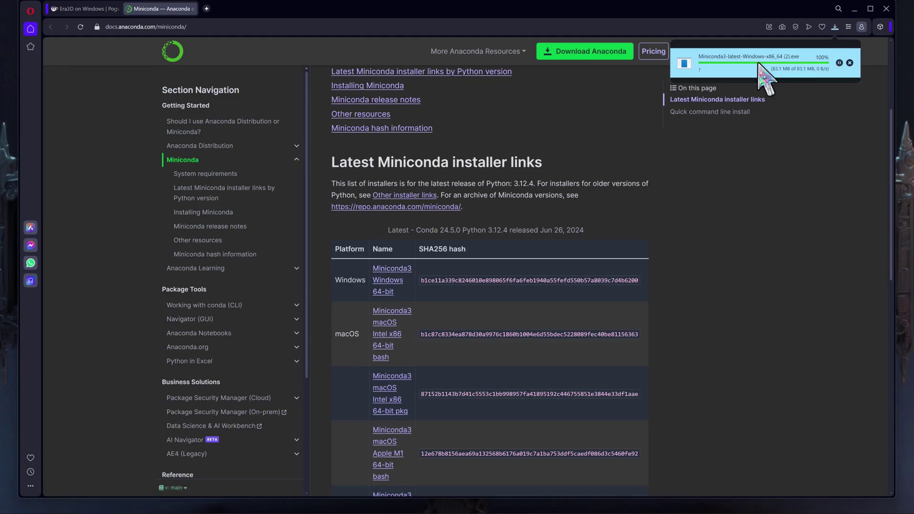
pyautogui.click(759, 70)
# Accept the Miniconda licence and keep the just-me installation type.
pyautogui.click(504, 328)
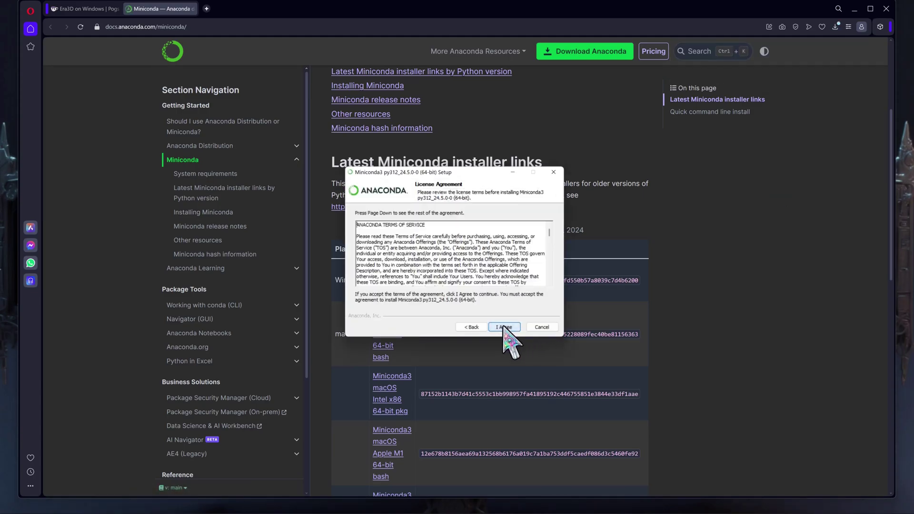
pyautogui.click(513, 330)
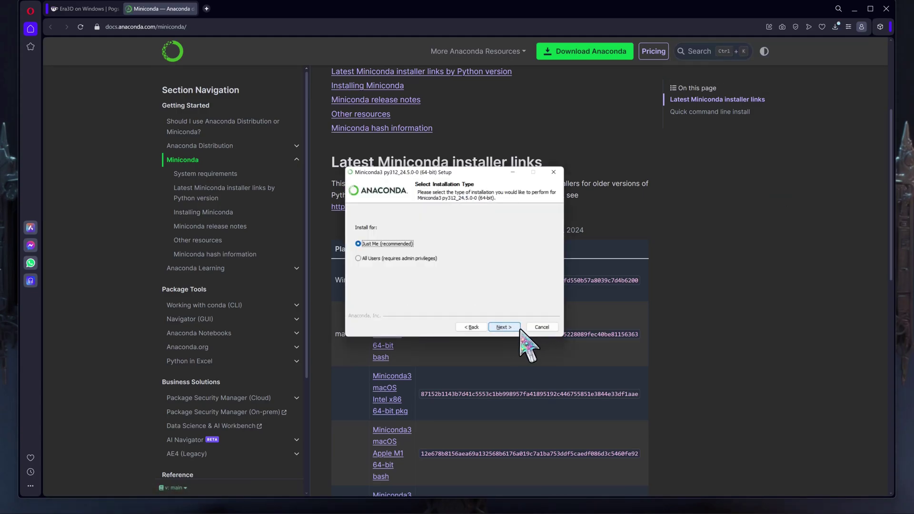
pyautogui.click(339, 200)
# Search the web for 'Visual Studio 2019 download' using the text copied from the guide.
pyautogui.click(192, 9)
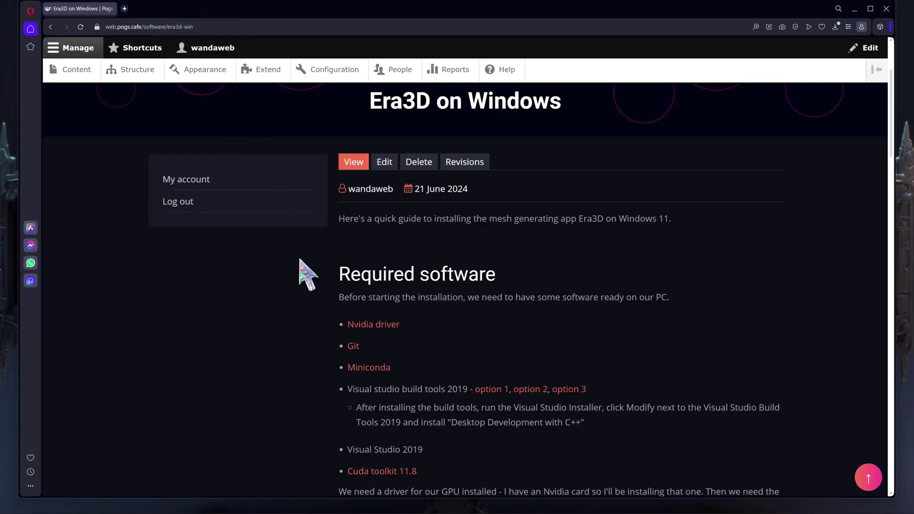
pyautogui.scroll(-2, 300, 270)
pyautogui.scroll(-2, 300, 316)
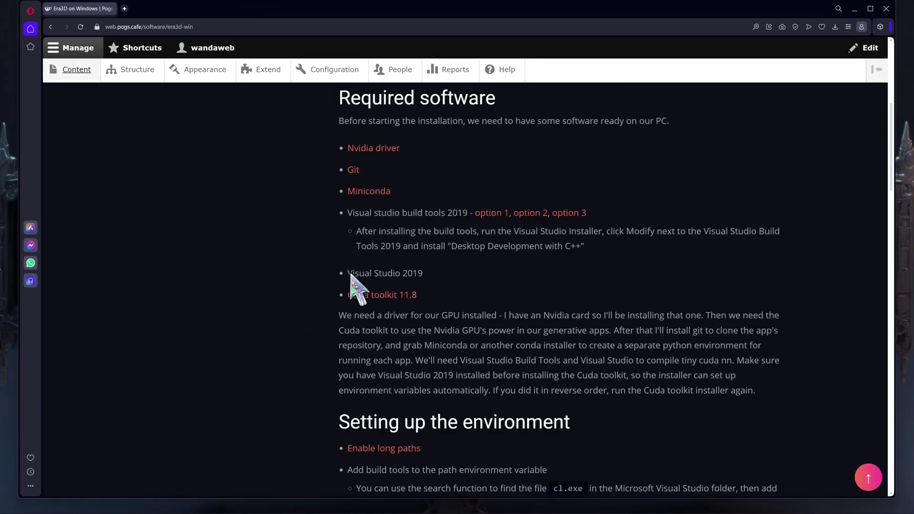
pyautogui.moveTo(349, 274); pyautogui.dragTo(424, 280)
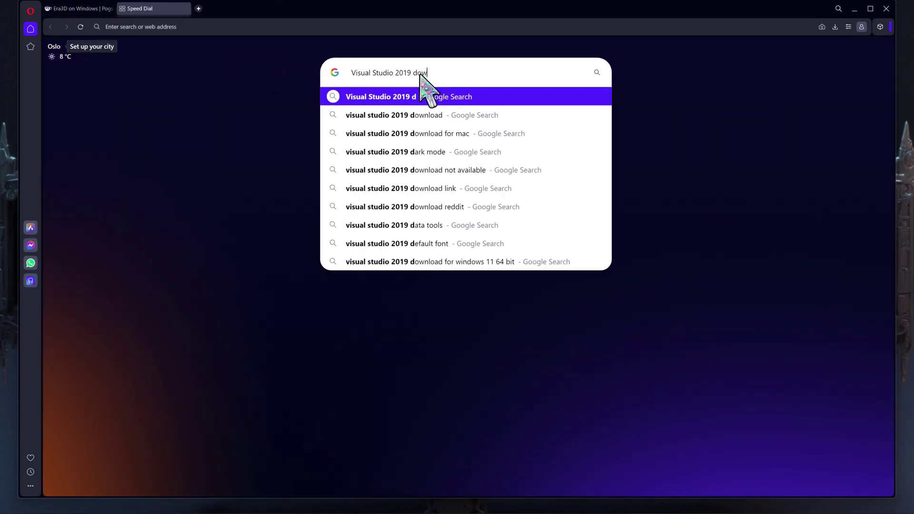
pyautogui.write('nload')
pyautogui.press('Return')
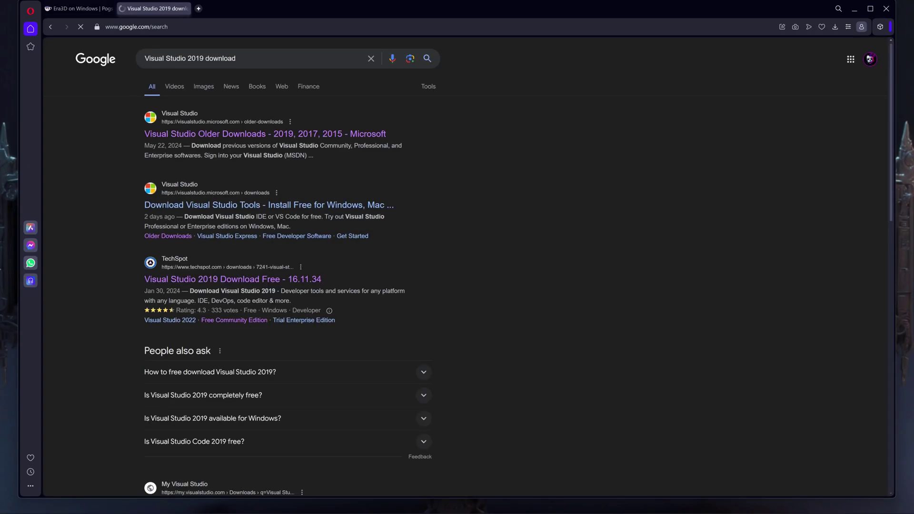
# Download the Free Community Edition of Visual Studio 2019 from TechSpot.
pyautogui.click(273, 280)
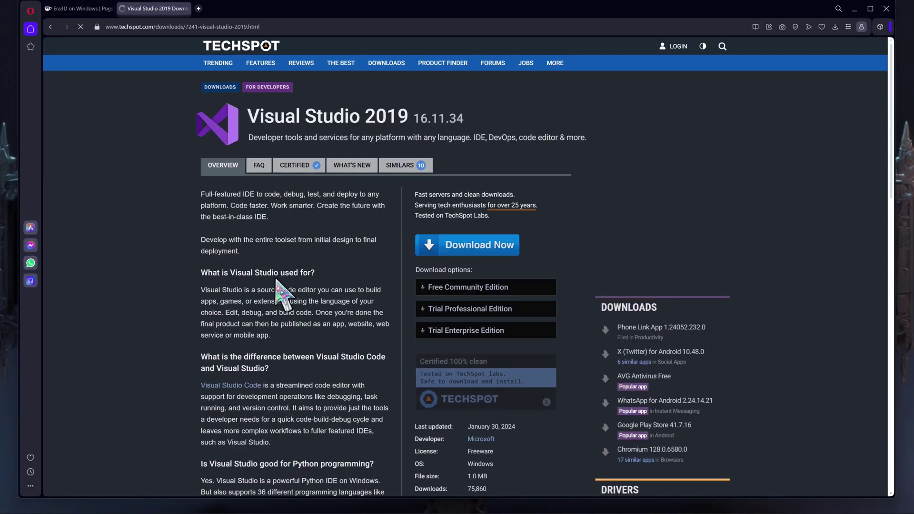
pyautogui.click(471, 247)
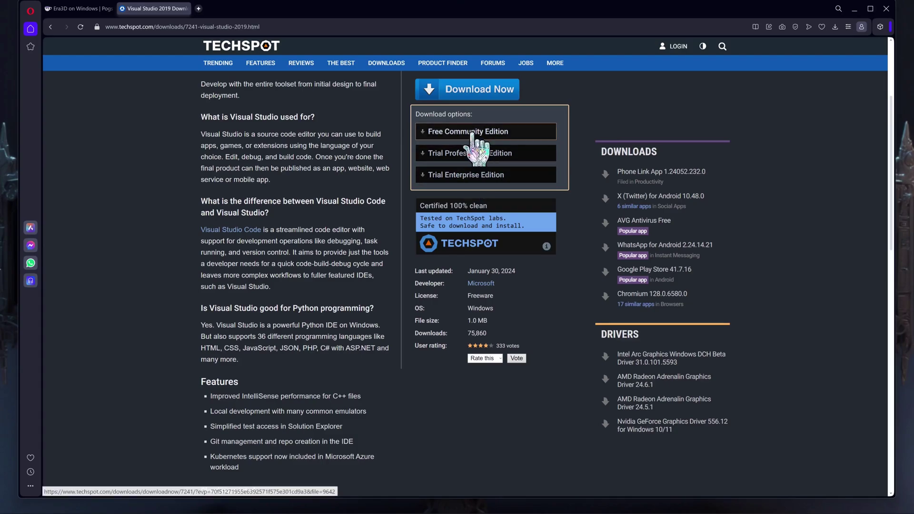
pyautogui.click(471, 134)
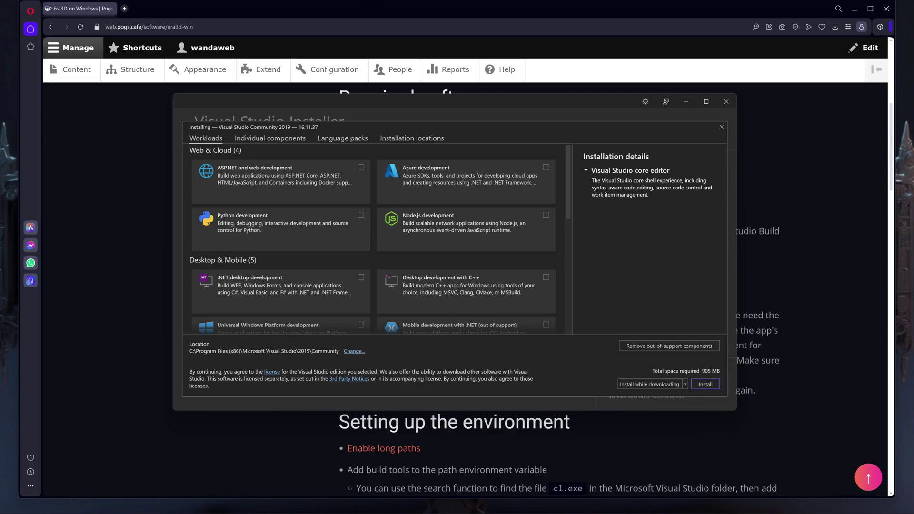
# Install Visual Studio Community 2019 with the Desktop development with C++ workload.
pyautogui.click(546, 277)
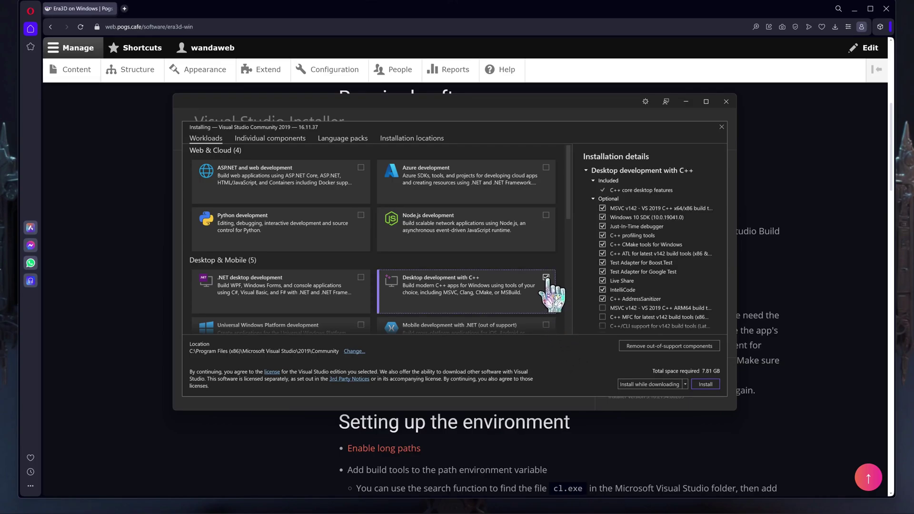
pyautogui.moveTo(650, 243)
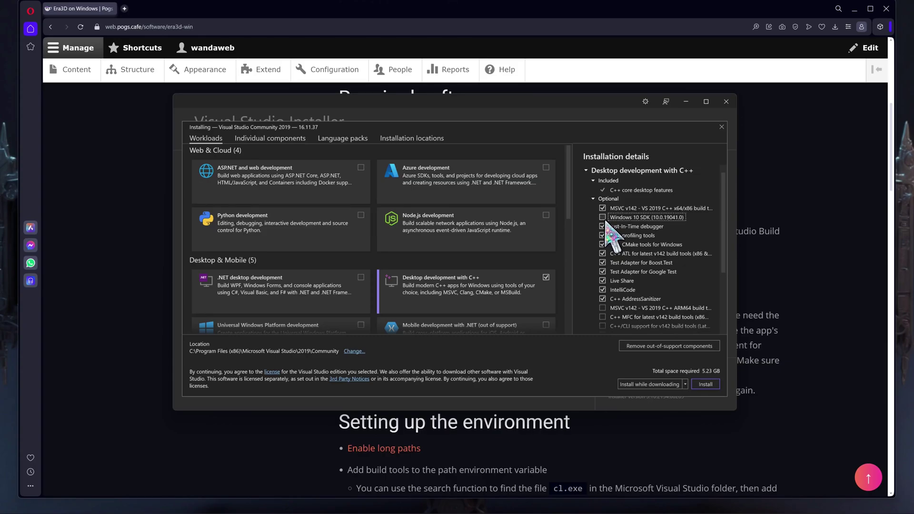
pyautogui.scroll(-3, 613, 236)
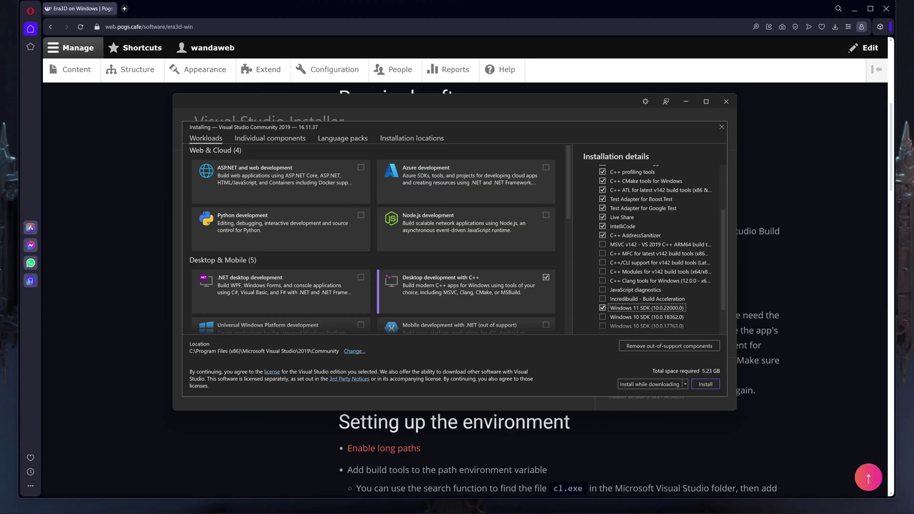
pyautogui.click(706, 385)
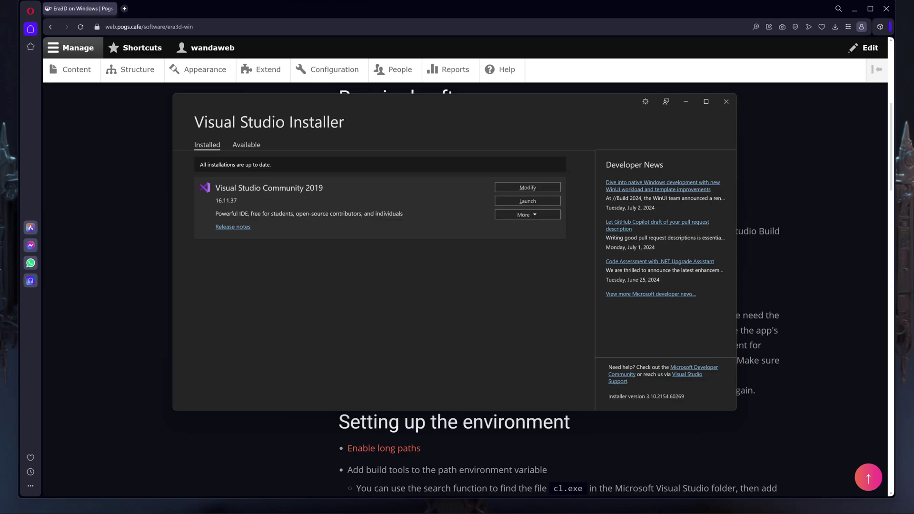
# Reopen the installed Visual Studio's workloads via Modify to verify the C++ components.
pyautogui.click(524, 188)
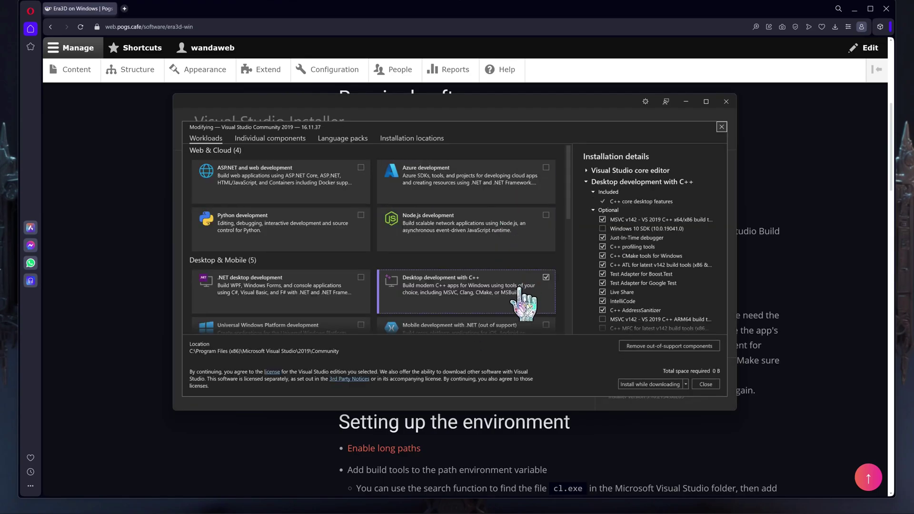
pyautogui.scroll(-1, 704, 280)
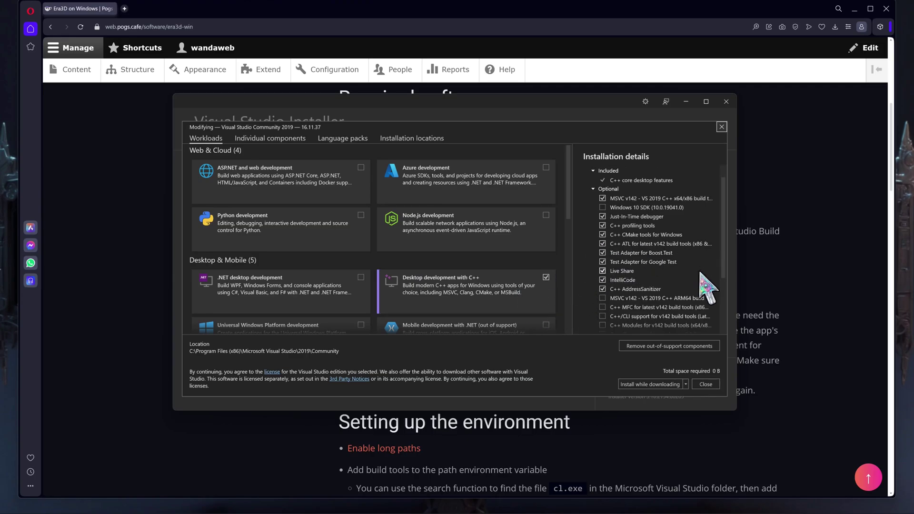
pyautogui.scroll(-1, 704, 280)
pyautogui.scroll(-1, 701, 277)
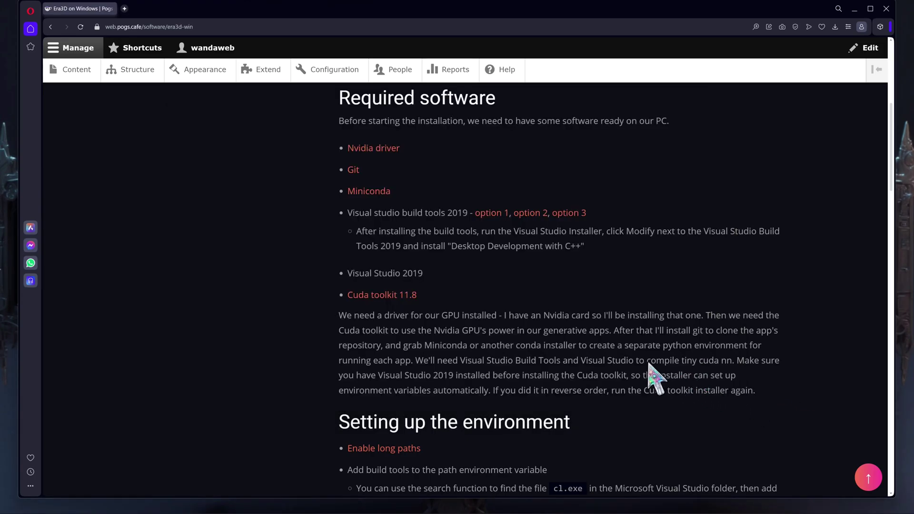
# On the CUDA Toolkit 11.8 page, select Windows, x86_64, version 11 and the local exe installer.
pyautogui.middleClick(400, 296)
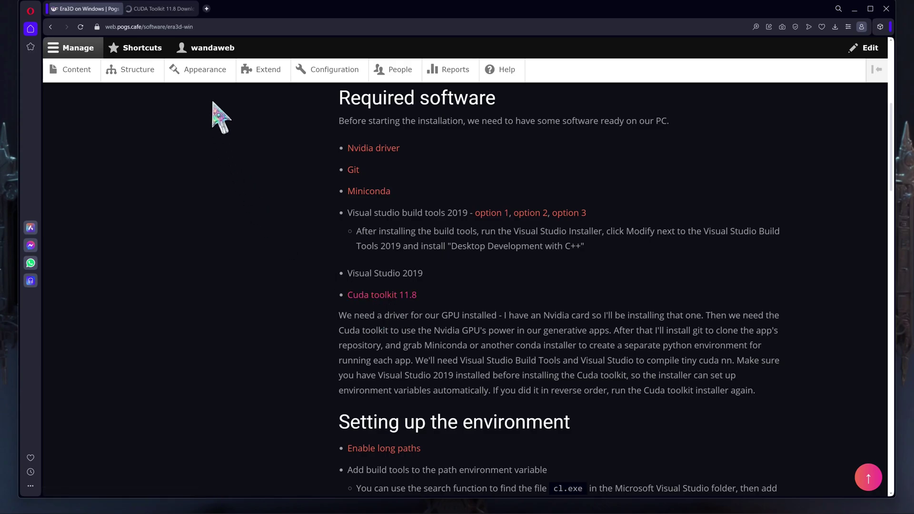
pyautogui.click(177, 8)
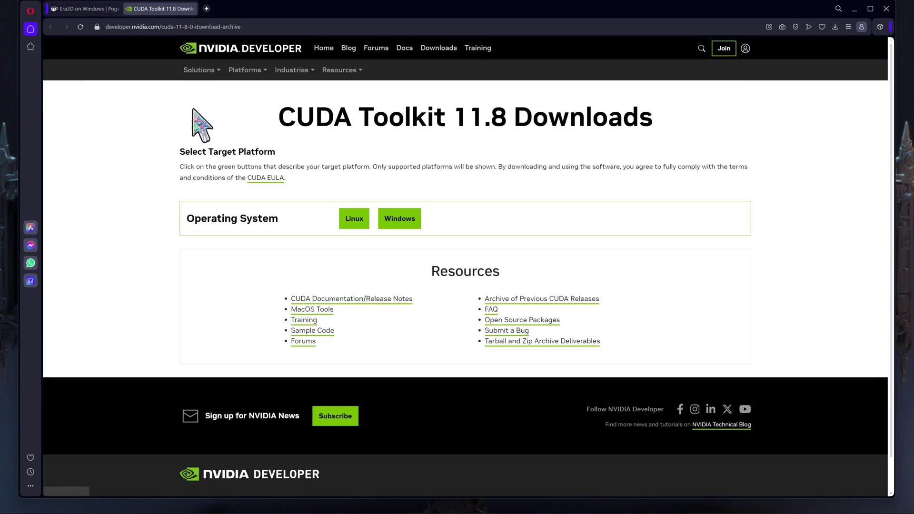
pyautogui.click(399, 218)
pyautogui.click(357, 248)
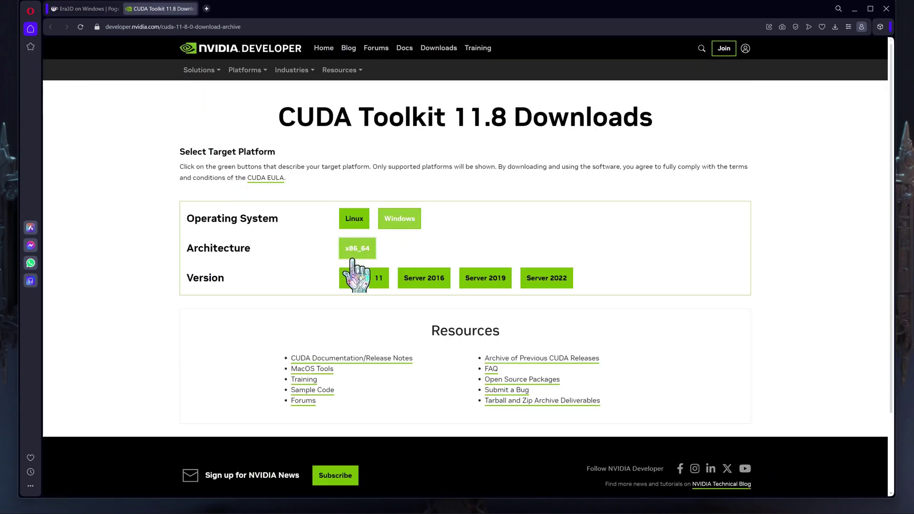
pyautogui.click(377, 281)
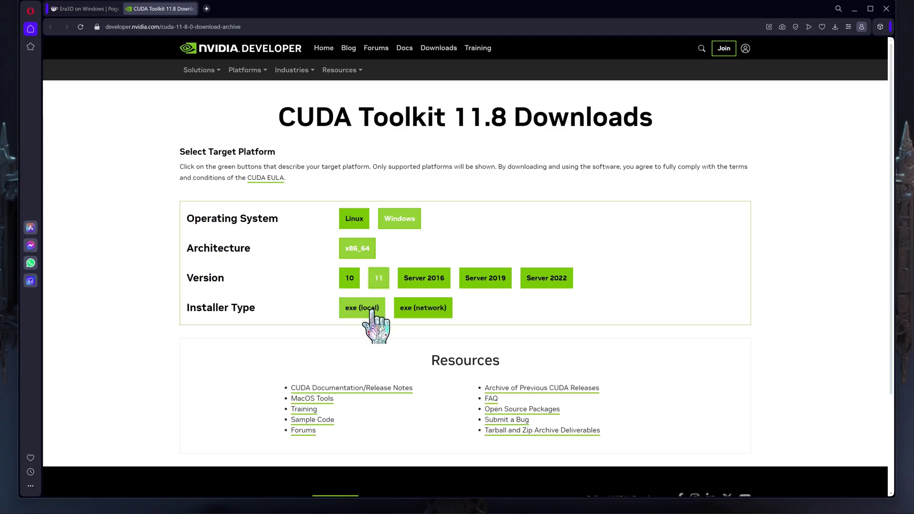
pyautogui.click(371, 309)
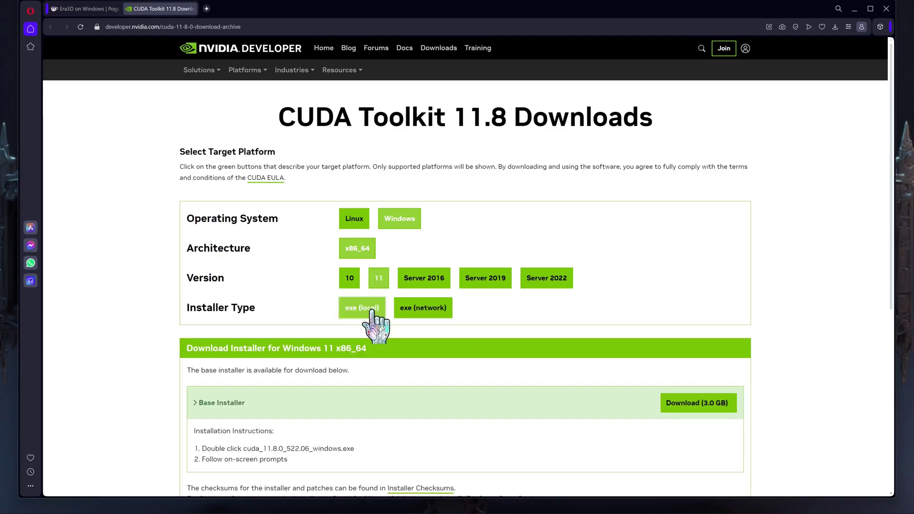
# Download and run the CUDA 11.8 installer, then close it once installation finishes.
pyautogui.click(701, 409)
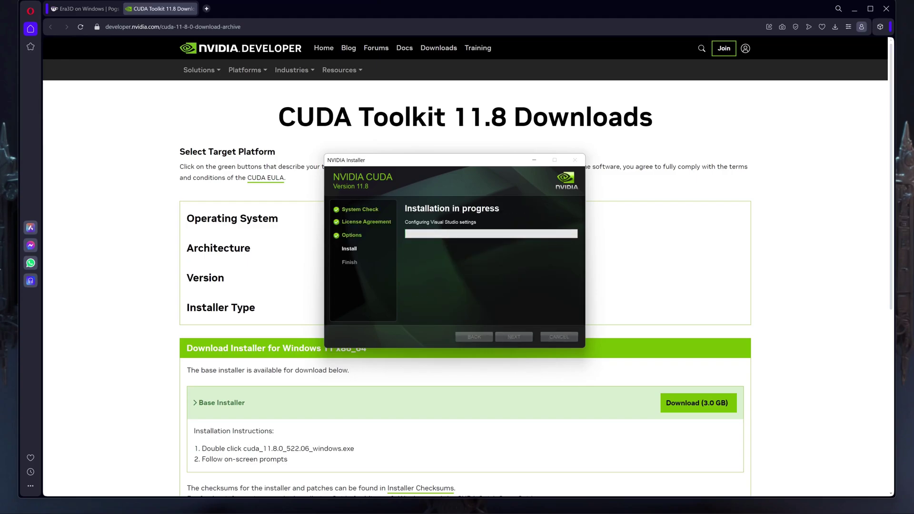
pyautogui.click(559, 337)
pyautogui.click(84, 11)
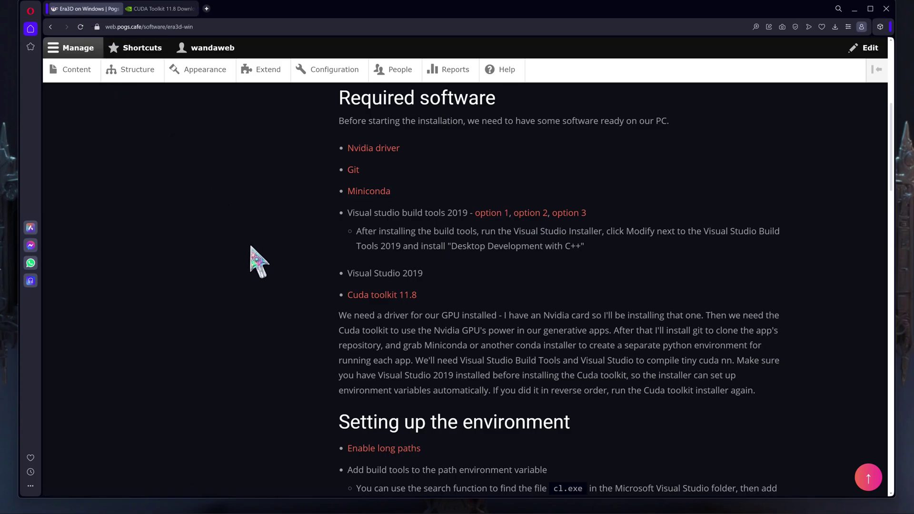
# Save the EnableLongPaths.reg file from the long-paths article and open it.
pyautogui.scroll(-3, 250, 262)
pyautogui.middleClick(395, 279)
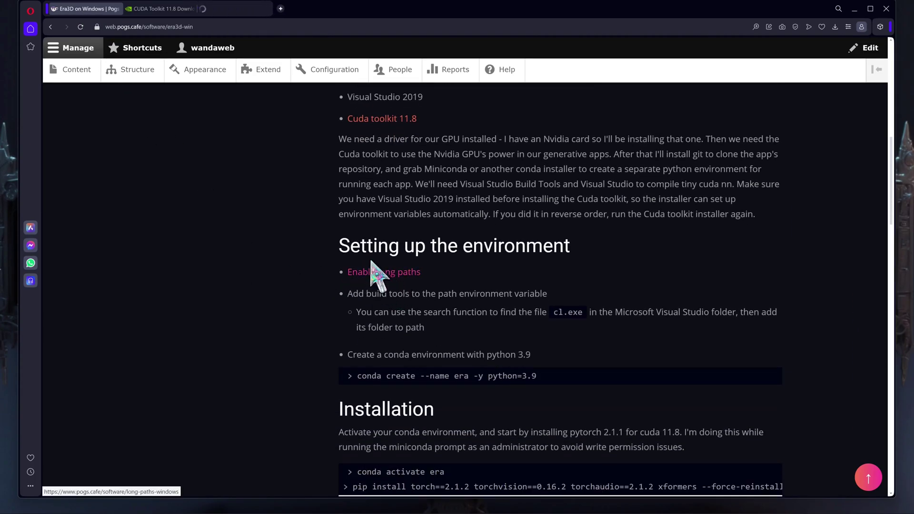
pyautogui.click(245, 10)
pyautogui.scroll(-5, 719, 324)
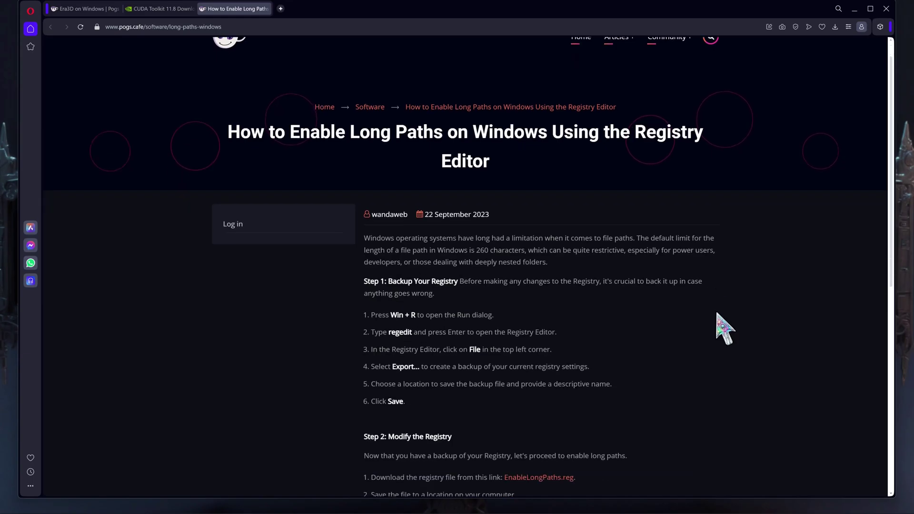
pyautogui.rightClick(559, 288)
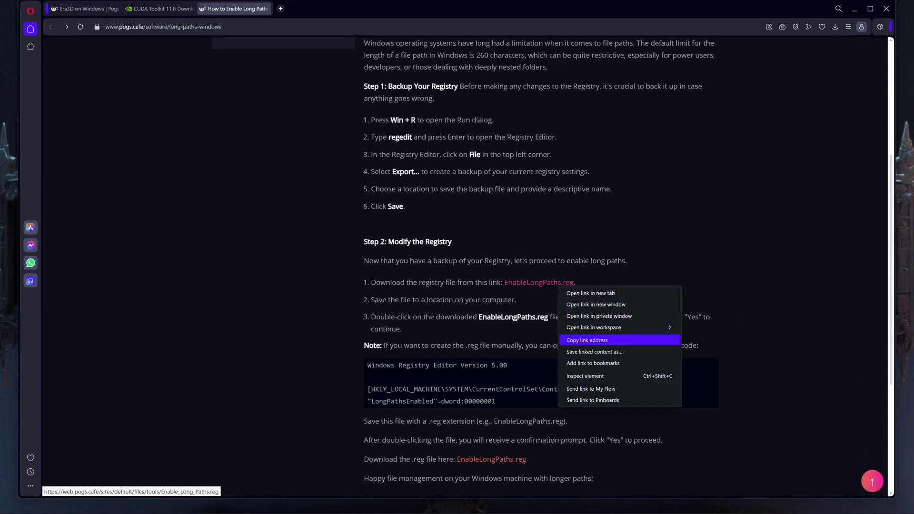
pyautogui.click(576, 351)
pyautogui.click(727, 69)
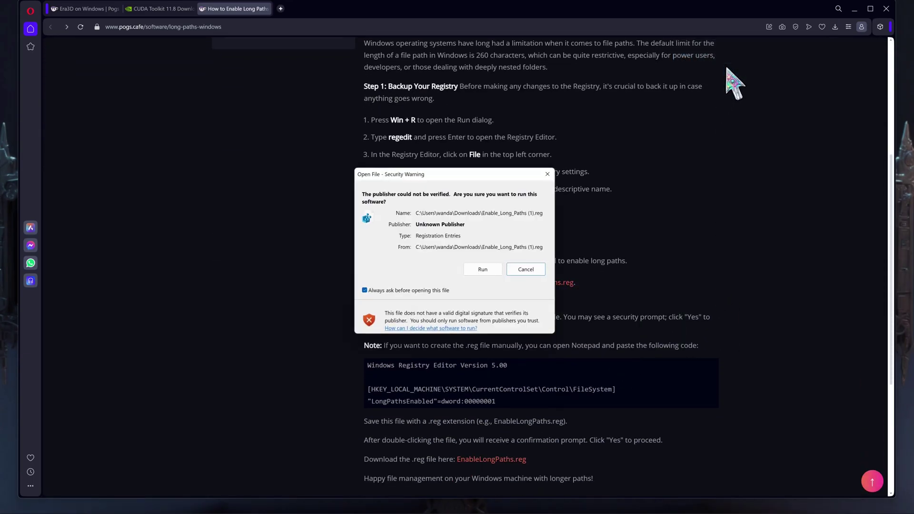
# Allow the registry file to run and browse to Program Files (x86)\Microsoft Visual Studio\2019\Community.
pyautogui.click(483, 270)
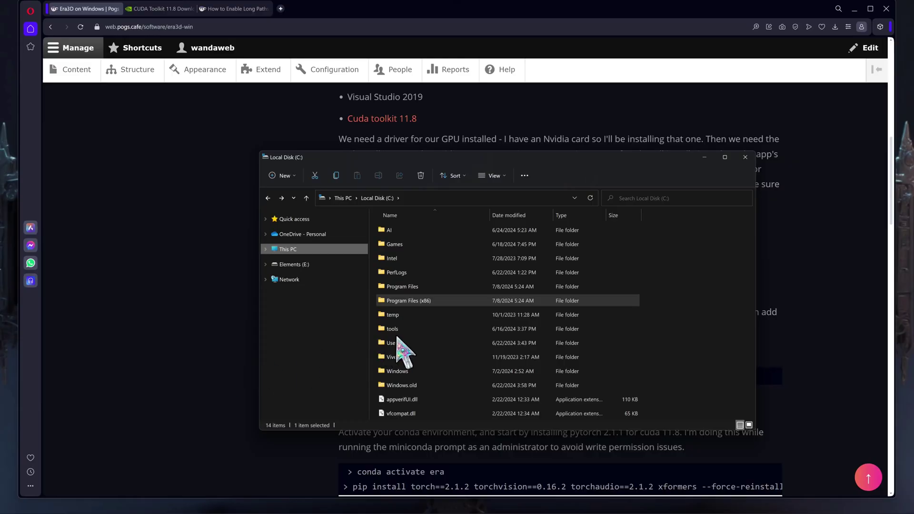
pyautogui.doubleClick(422, 304)
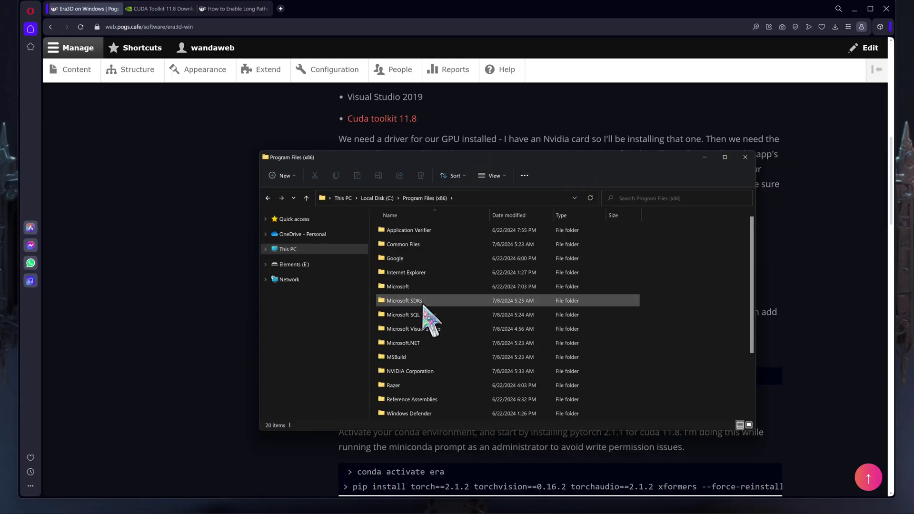
pyautogui.doubleClick(467, 329)
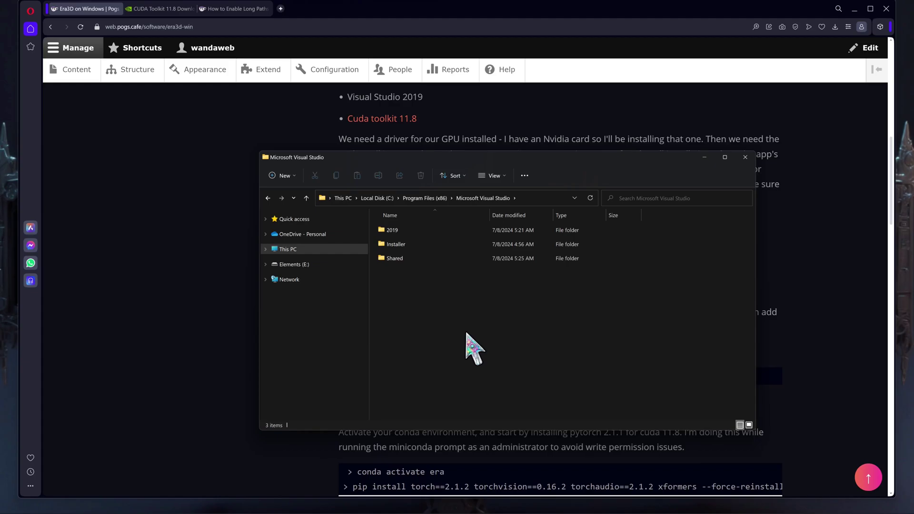
pyautogui.doubleClick(431, 230)
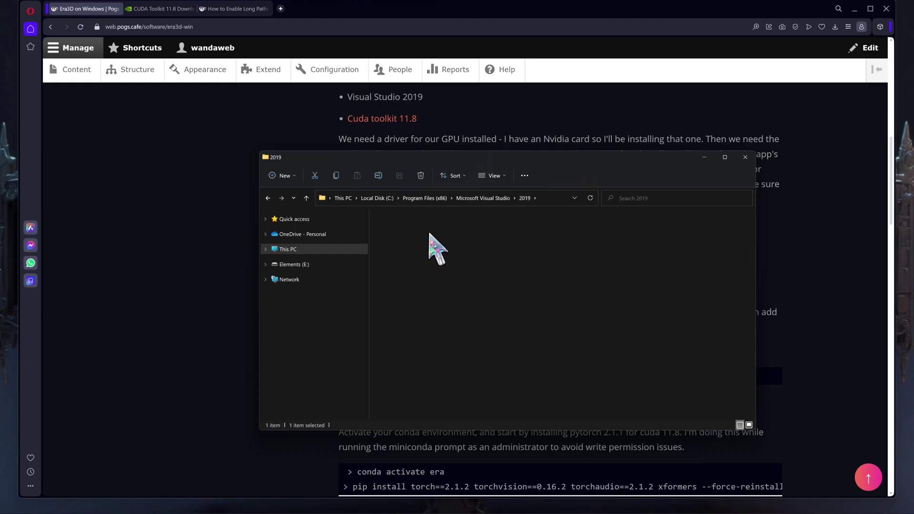
pyautogui.doubleClick(430, 234)
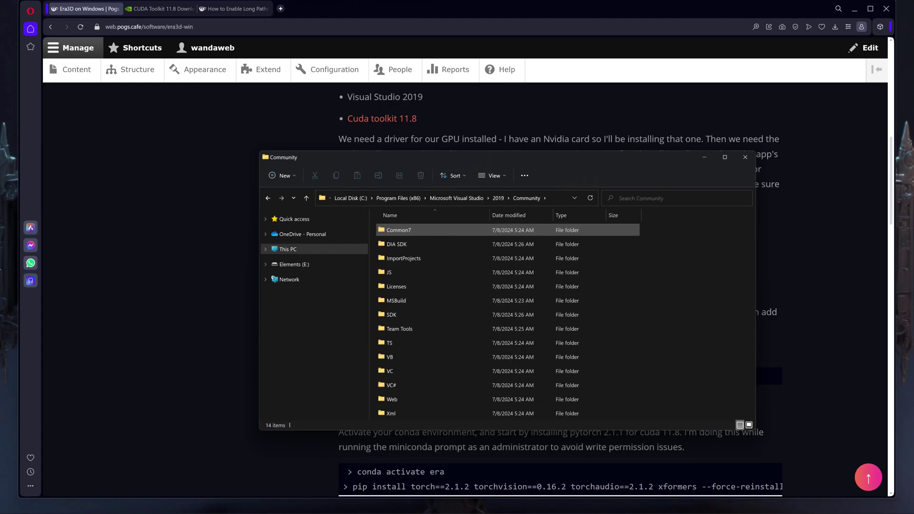
# Search for cl.exe, open its Hostx64\x86 folder location, and select the folder path.
pyautogui.click(650, 199)
pyautogui.write('cl.exe')
pyautogui.click(656, 213)
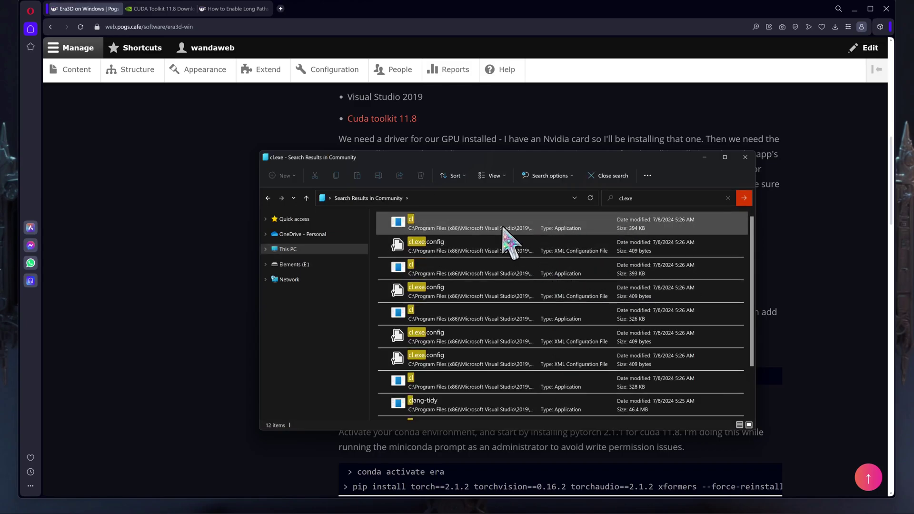
pyautogui.rightClick(501, 224)
pyautogui.click(542, 281)
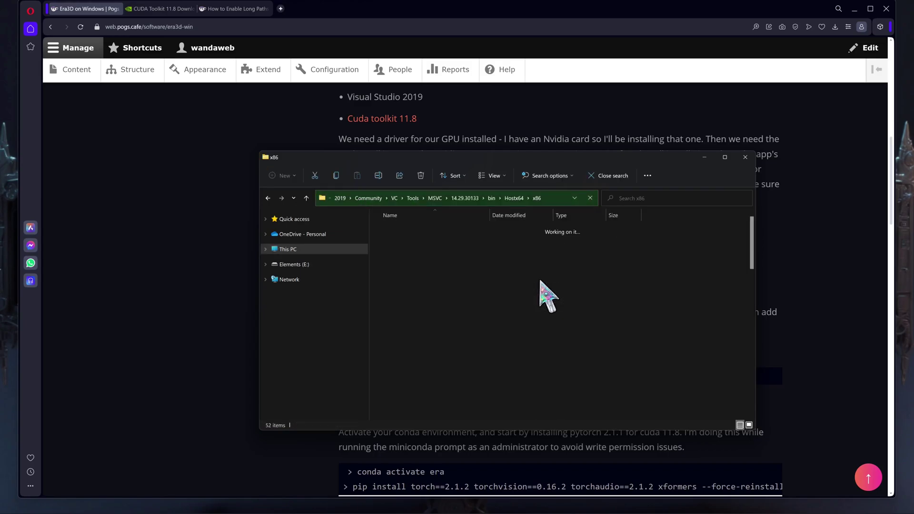
pyautogui.click(561, 202)
pyautogui.rightClick(530, 199)
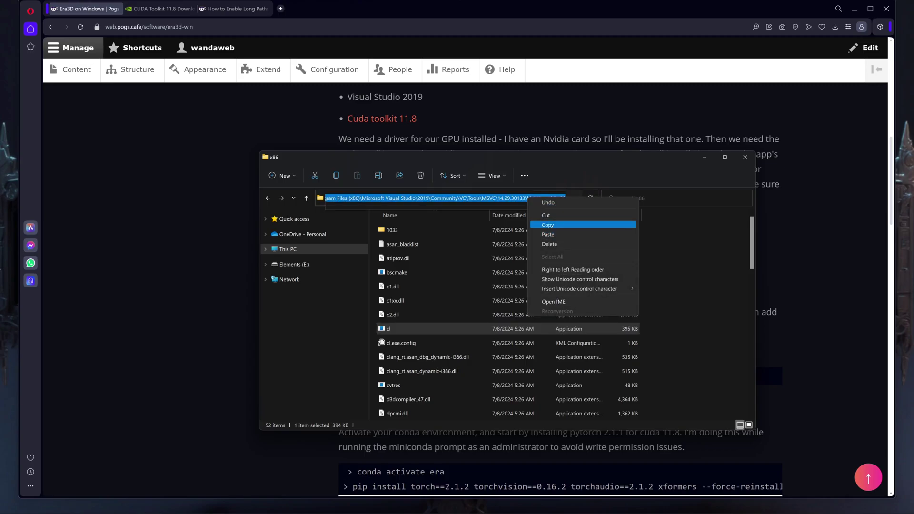
# Copy the MSVC x86 folder path and open the Environment Variables dialog.
pyautogui.click(547, 224)
pyautogui.press('super')
pyautogui.write('envi')
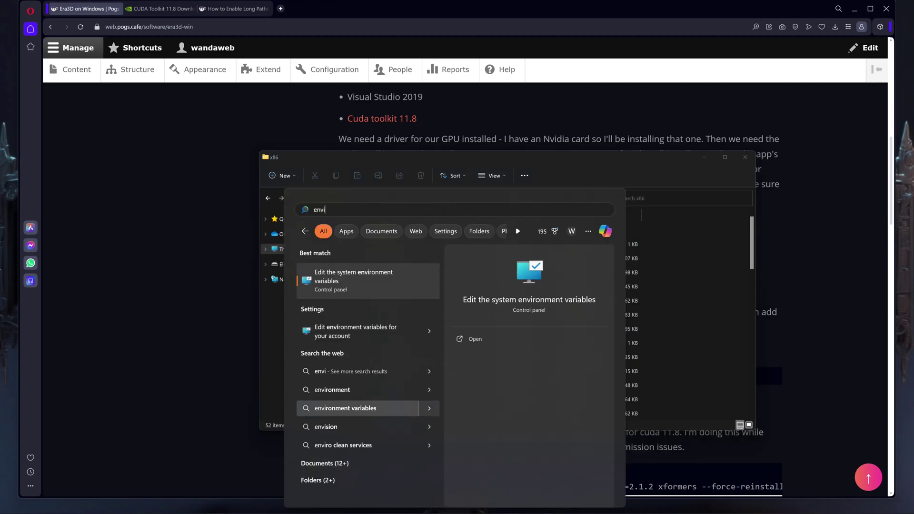
pyautogui.click(378, 287)
pyautogui.moveTo(180, 98); pyautogui.dragTo(255, 114)
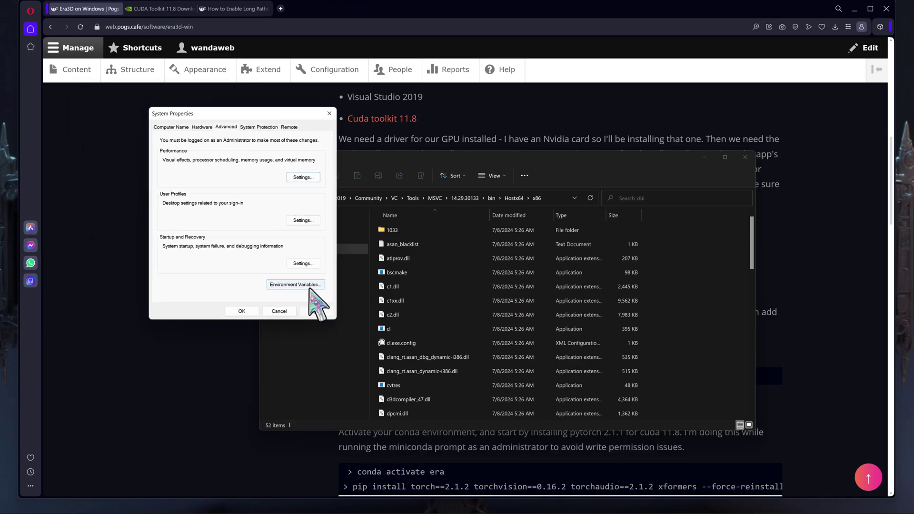
pyautogui.click(295, 285)
# Add the copied MSVC folder as a new user Path entry and recheck the list.
pyautogui.doubleClick(419, 182)
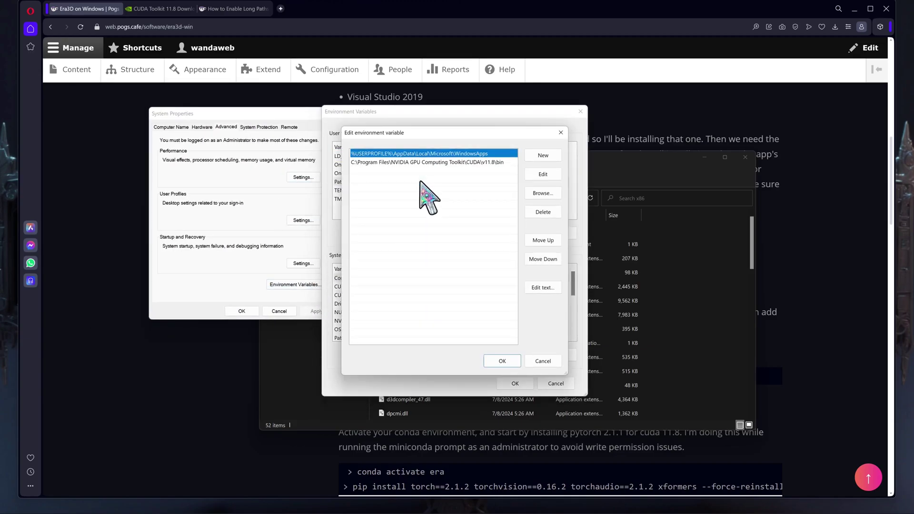
pyautogui.click(542, 155)
pyautogui.rightClick(356, 171)
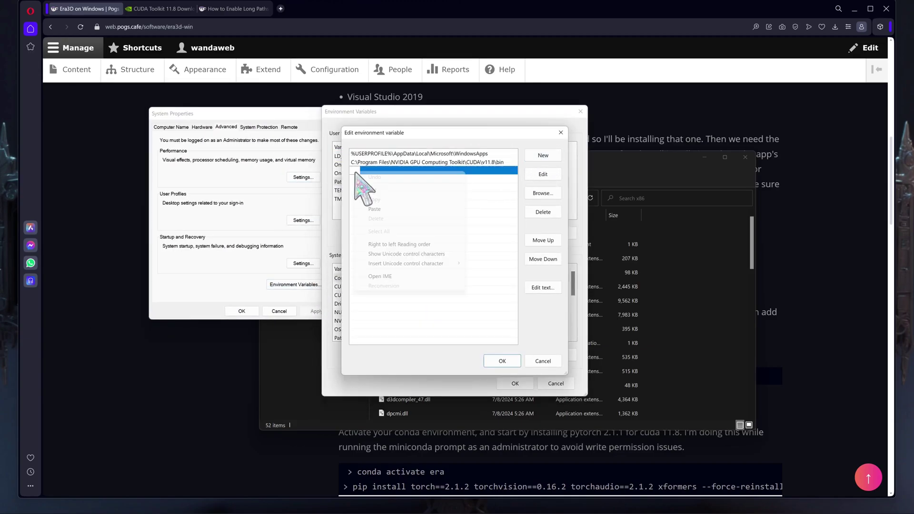
pyautogui.click(391, 210)
pyautogui.click(501, 361)
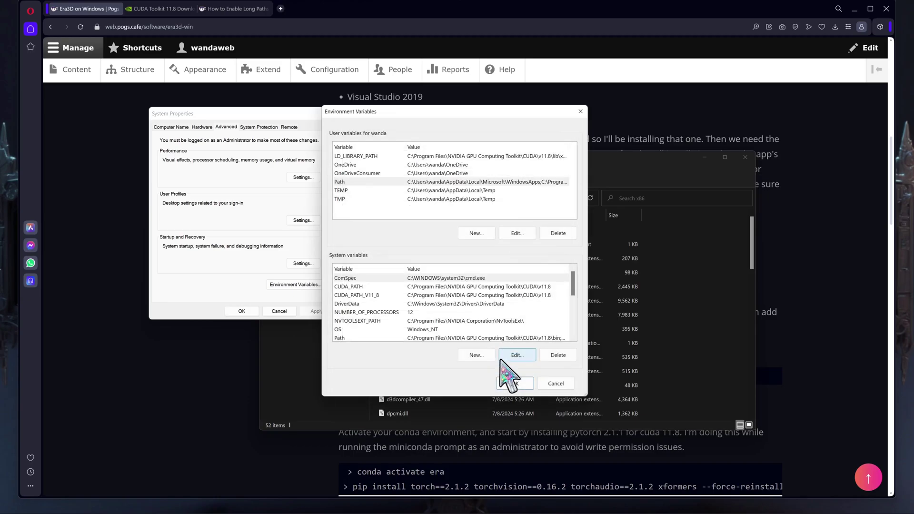
pyautogui.doubleClick(496, 183)
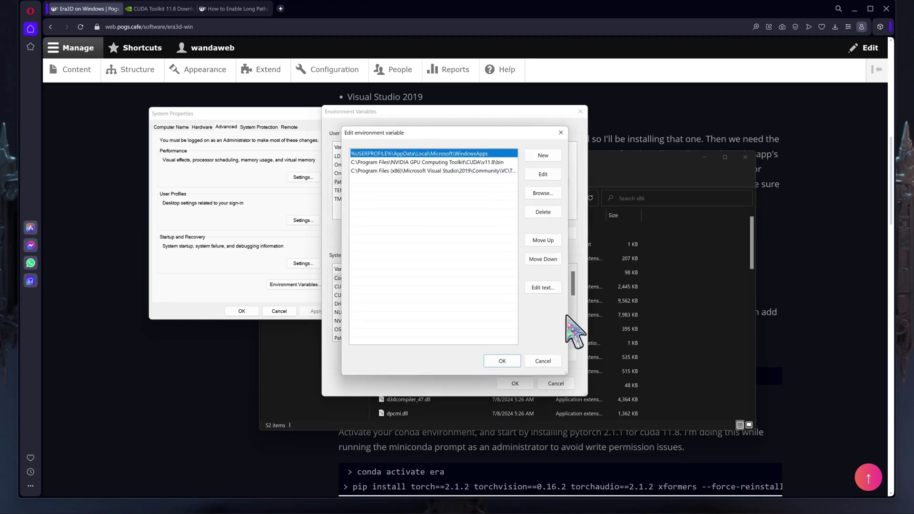
pyautogui.moveTo(590, 315); pyautogui.dragTo(709, 320)
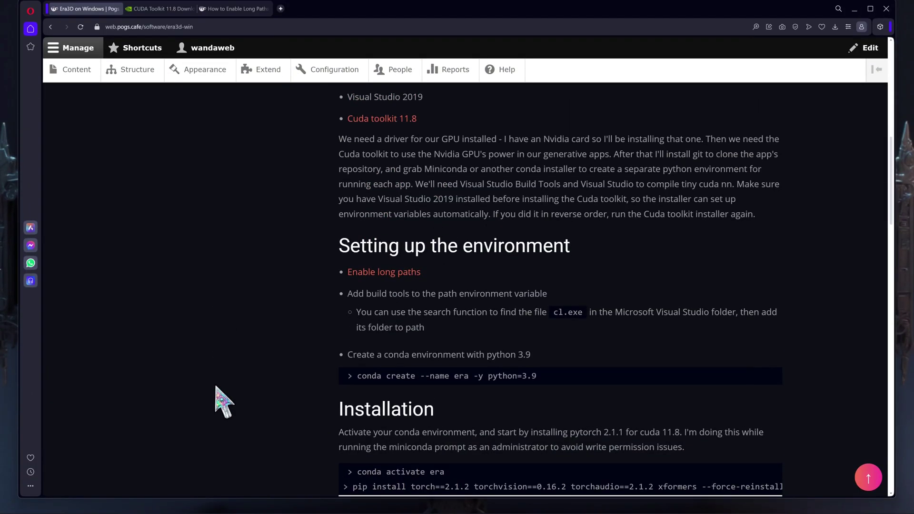
# Run 'conda create --name era -y python=3.9' in Anaconda Prompt (miniconda3).
pyautogui.scroll(-2, 571, 350)
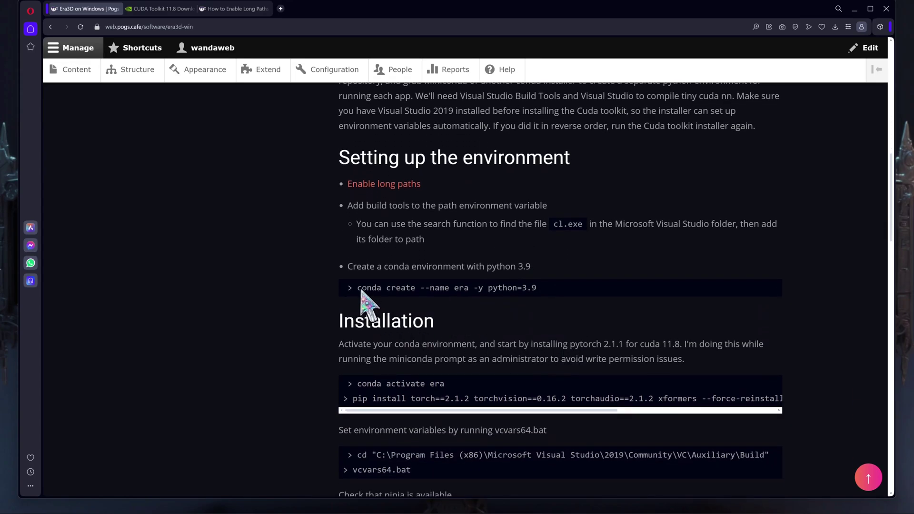
pyautogui.moveTo(361, 291)
pyautogui.mouseDown()
pyautogui.moveTo(520, 306)
pyautogui.moveTo(541, 296)
pyautogui.mouseUp()
pyautogui.press('super')
pyautogui.write('miniconda')
pyautogui.click(388, 280)
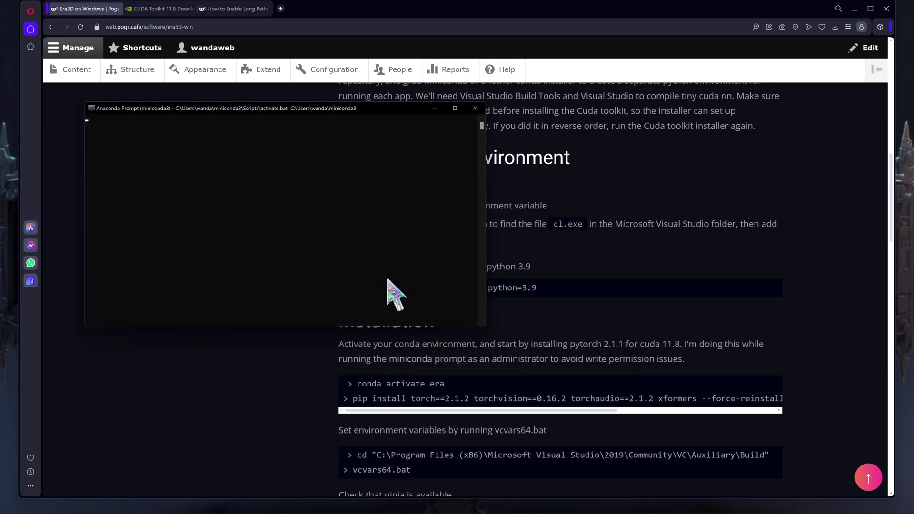
pyautogui.keyDown('ctrl'); pyautogui.scroll(3, 398, 126); pyautogui.keyUp('ctrl')
pyautogui.hotkey('ctrl', 'v')
pyautogui.press('Return')
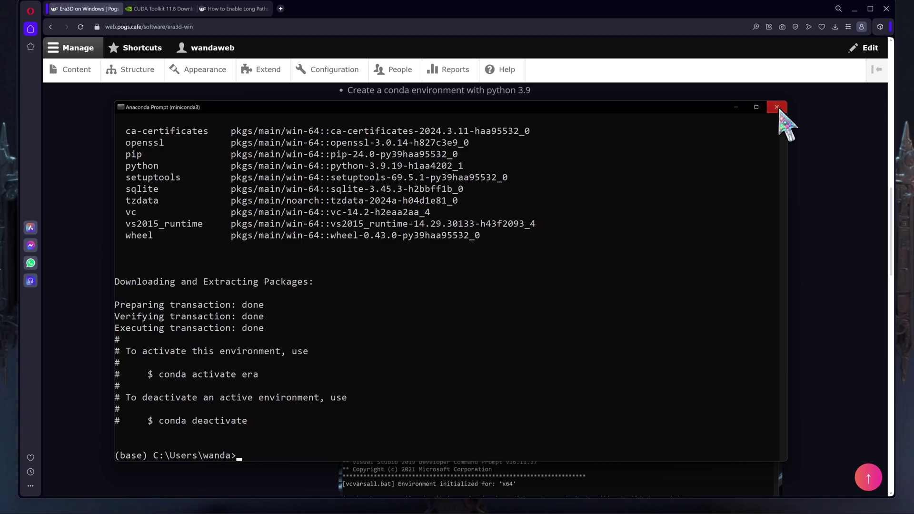
# Reopen Anaconda Prompt with administrator rights.
pyautogui.click(777, 108)
pyautogui.press('super')
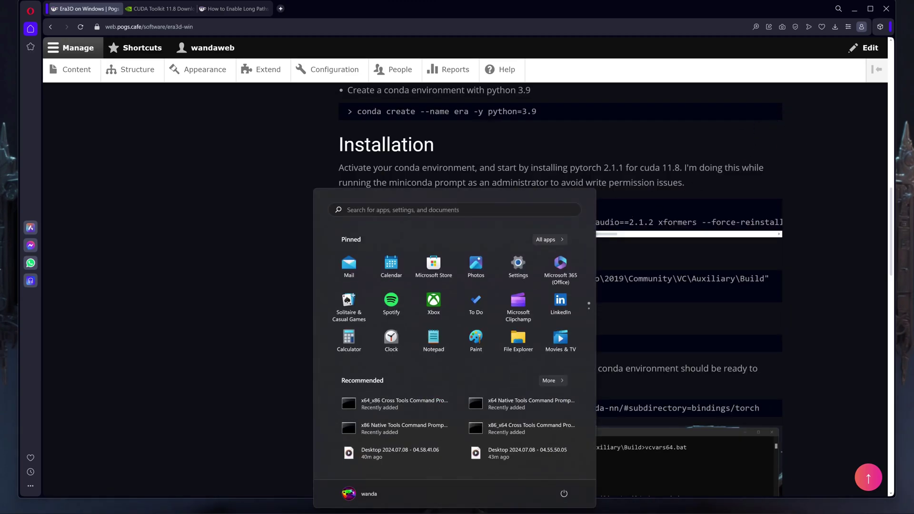
pyautogui.write('minicon')
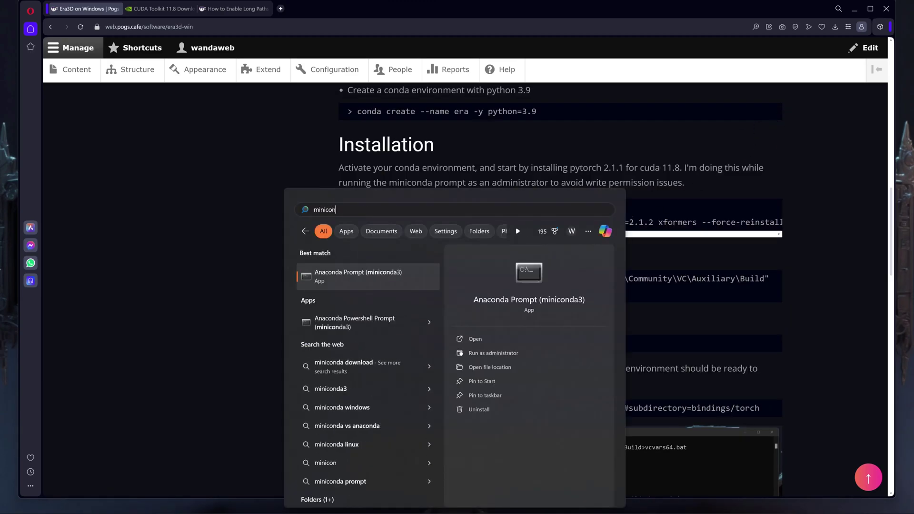
pyautogui.rightClick(370, 279)
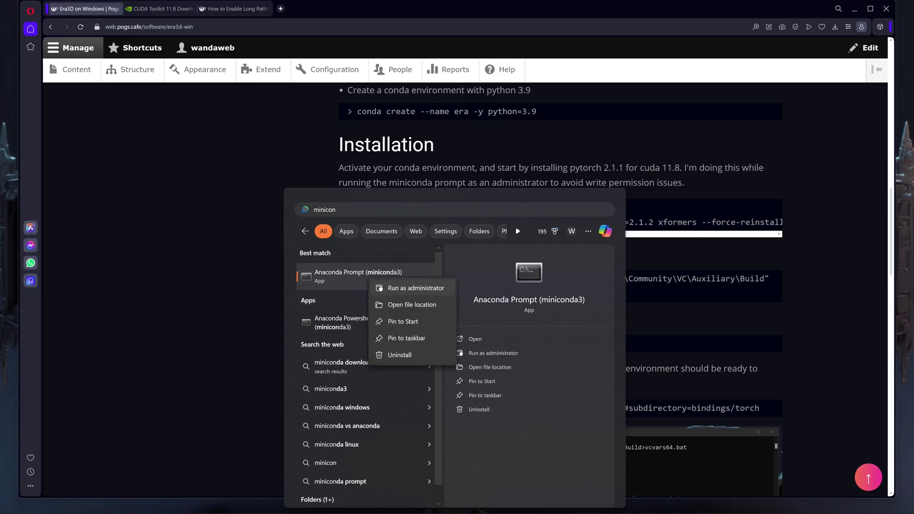
pyautogui.click(410, 288)
pyautogui.click(411, 323)
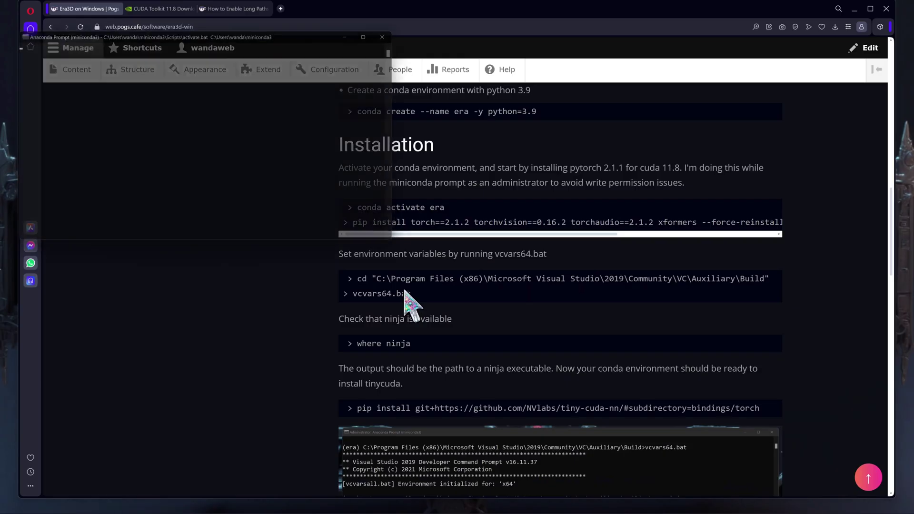
pyautogui.click(486, 238)
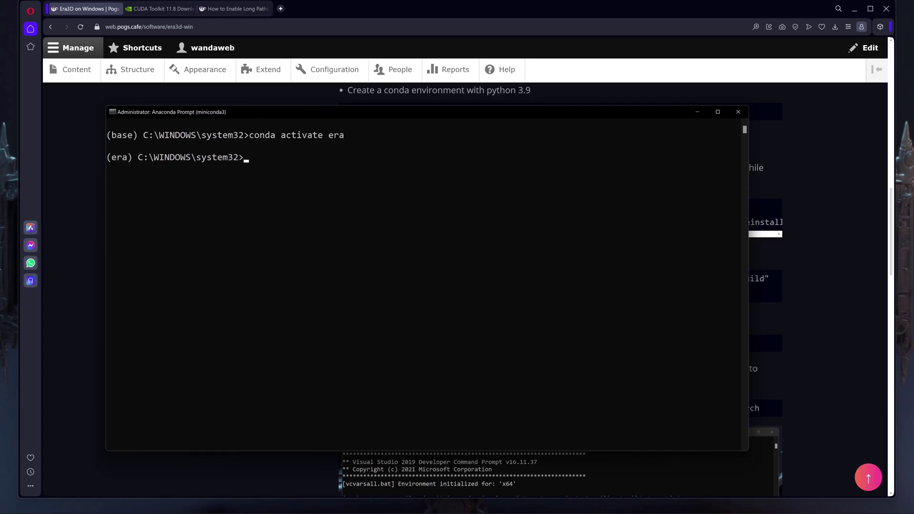
# Run the pip install command for torch 2.1.2 (CUDA 11.8) and xformers.
pyautogui.moveTo(351, 223); pyautogui.dragTo(795, 235)
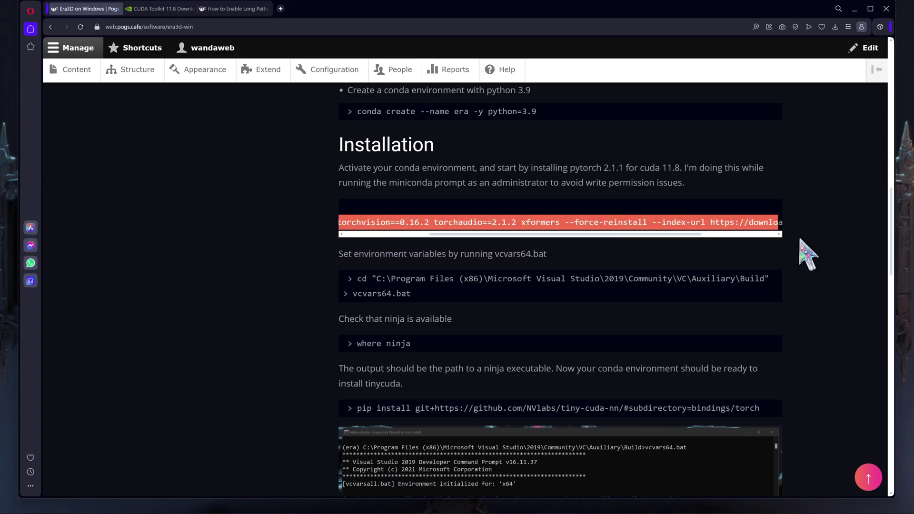
pyautogui.hotkey('ctrl', 'c')
pyautogui.hotkey('alt', 'Tab')
pyautogui.hotkey('ctrl', 'v')
pyautogui.press('Return')
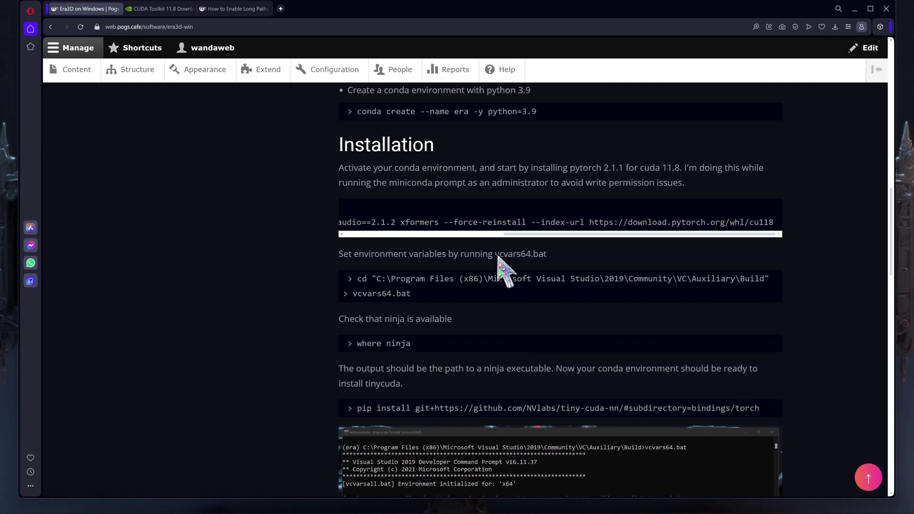
pyautogui.moveTo(496, 254); pyautogui.dragTo(552, 256)
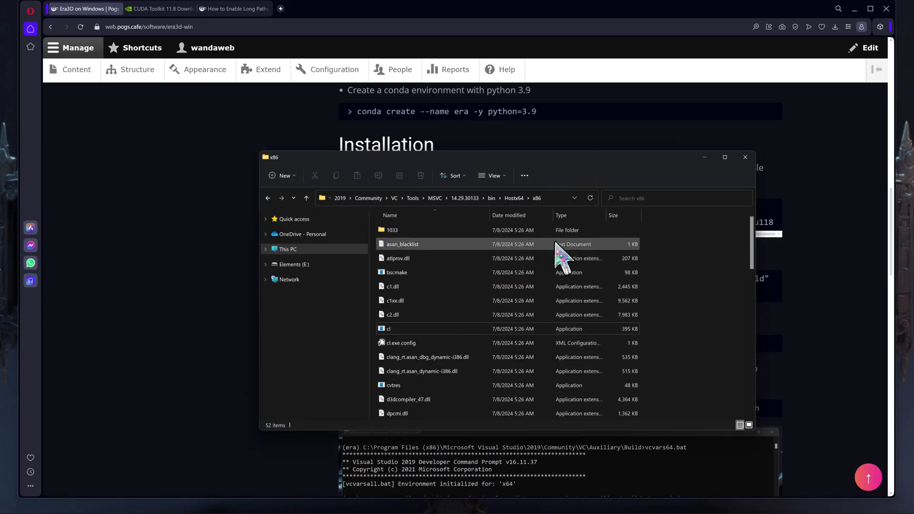
# Find vcvars64.bat under the Visual Studio 2019 folder and open its Build folder location.
pyautogui.click(339, 198)
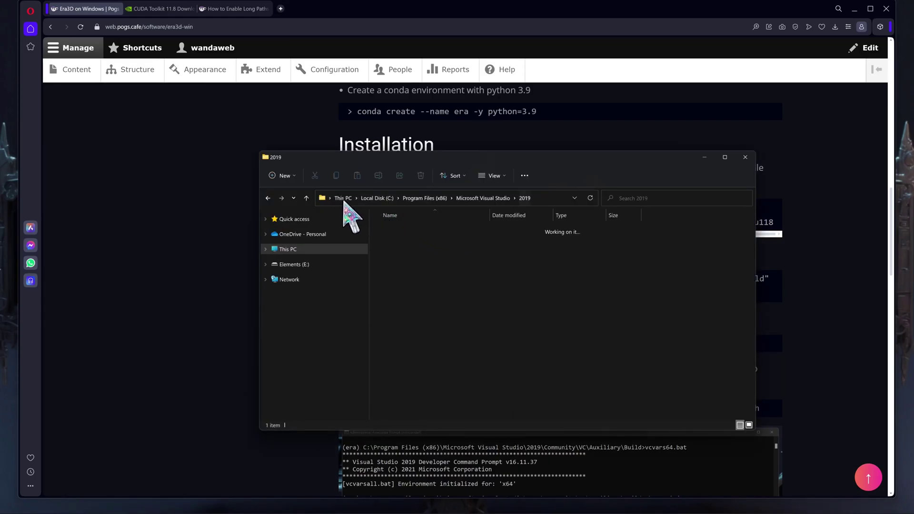
pyautogui.click(591, 331)
pyautogui.click(653, 200)
pyautogui.write('vcvars64.bat')
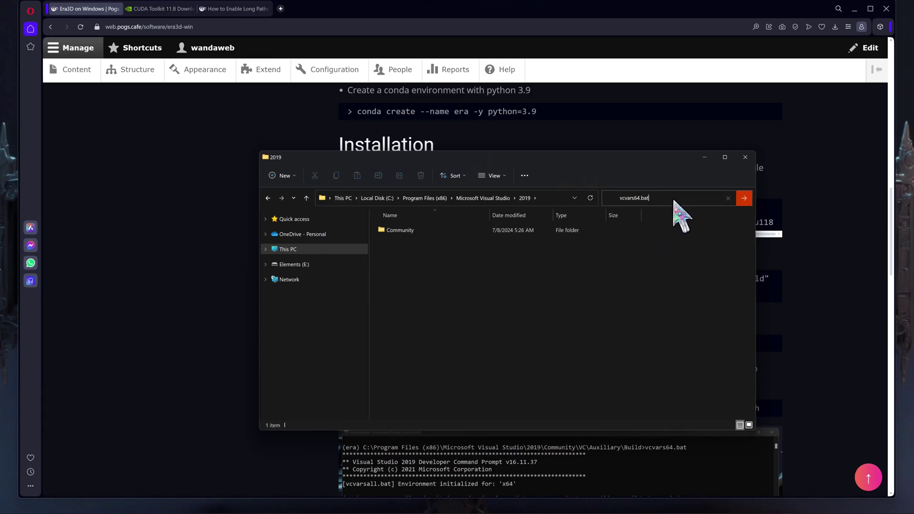
pyautogui.press('Return')
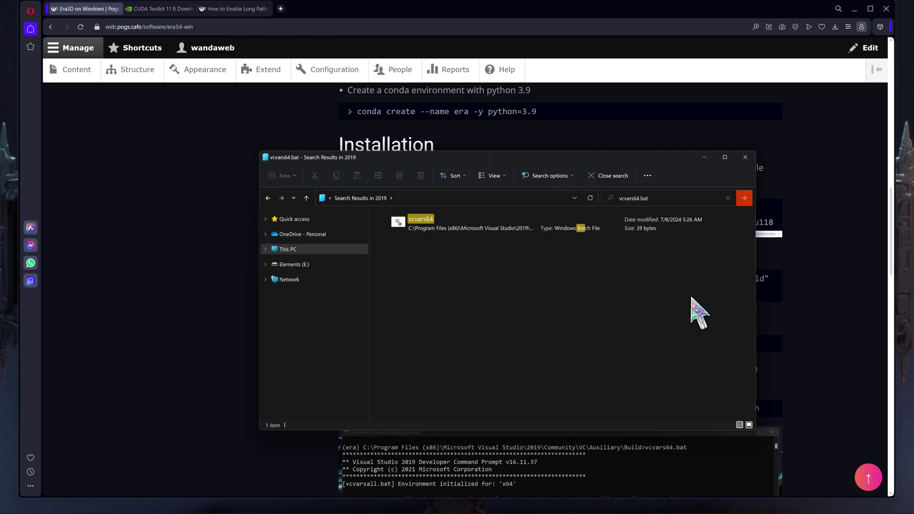
pyautogui.rightClick(478, 234)
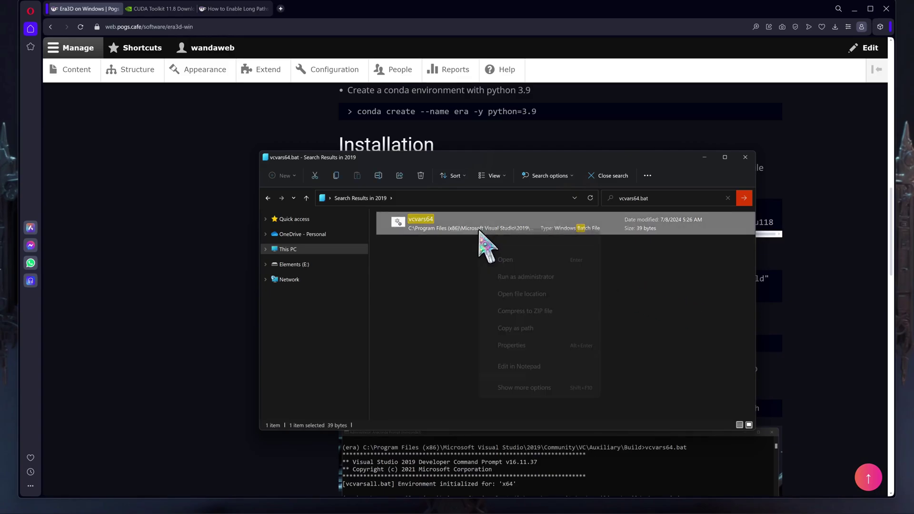
pyautogui.click(526, 285)
pyautogui.click(531, 199)
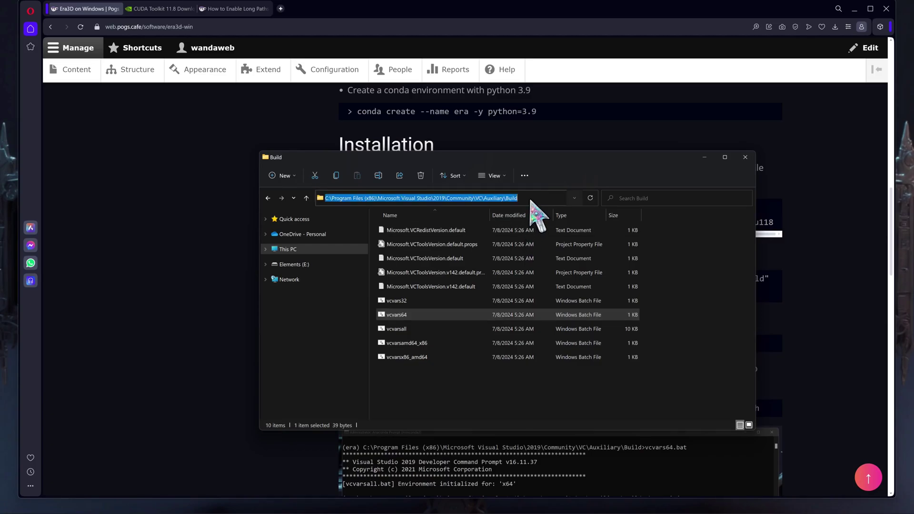
# Change into the Build folder and run vcvars64.bat to set up the x64 environment.
pyautogui.click(571, 483)
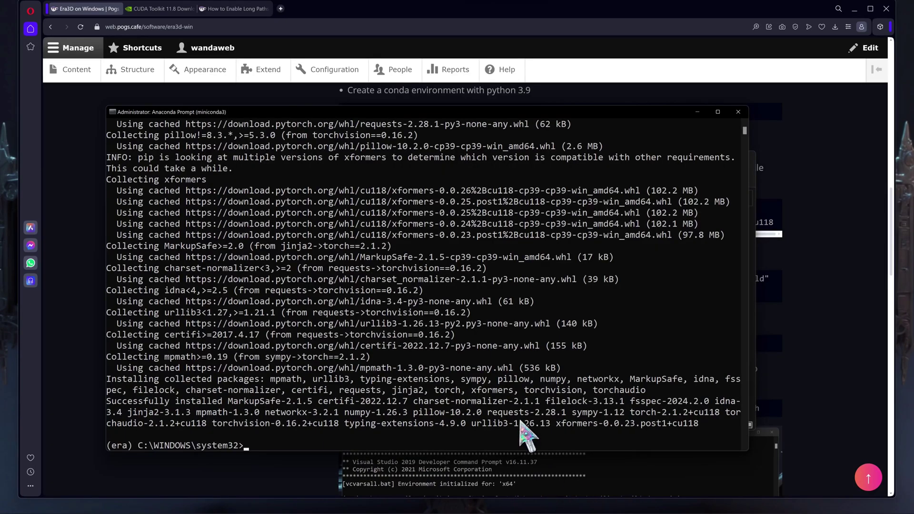
pyautogui.write('cd')
pyautogui.hotkey('ctrl', 'v')
pyautogui.press('Return')
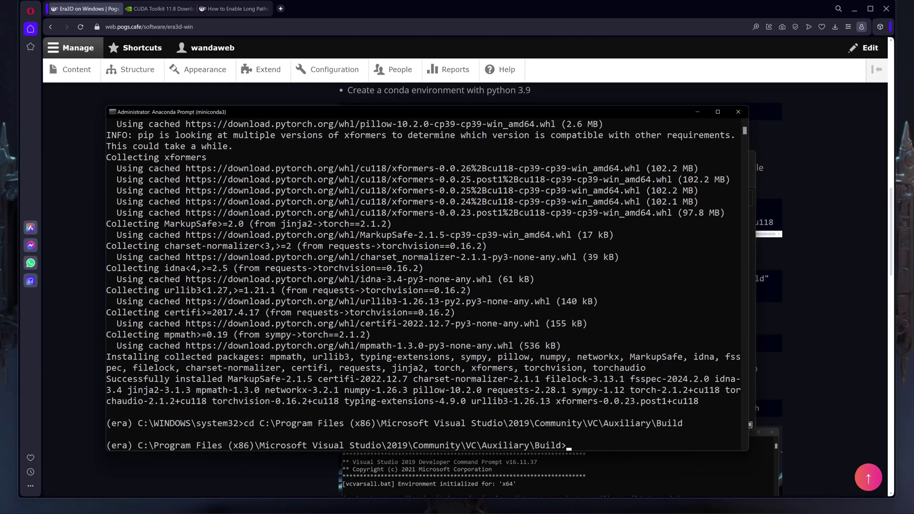
pyautogui.click(832, 329)
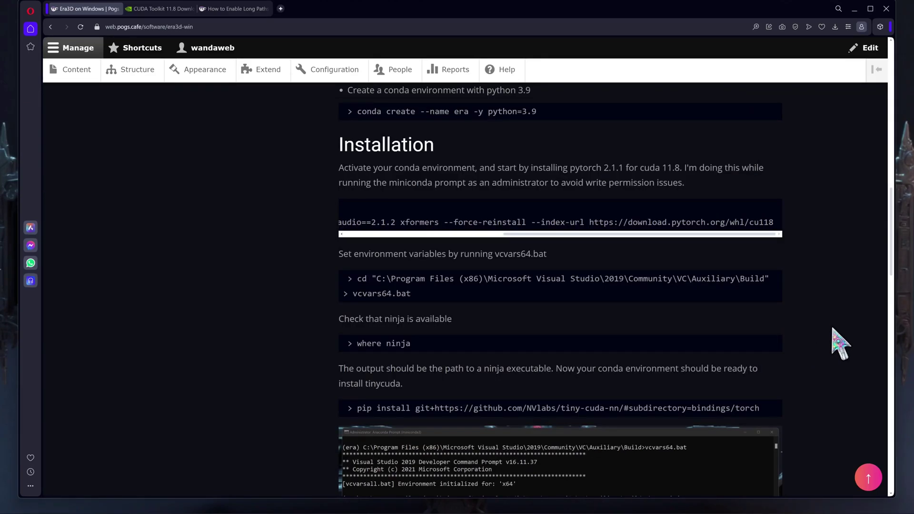
pyautogui.moveTo(354, 294); pyautogui.dragTo(418, 299)
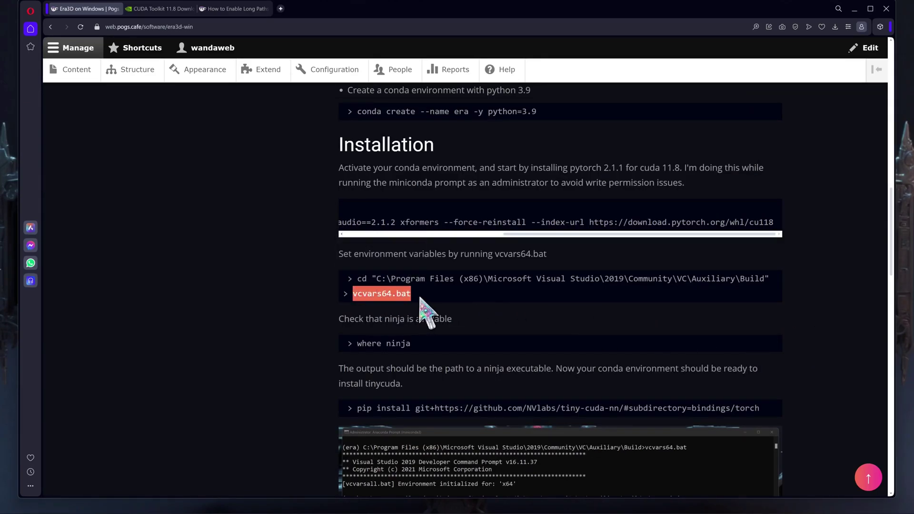
pyautogui.hotkey('ctrl', 'c')
pyautogui.hotkey('alt', 'Tab')
pyautogui.hotkey('ctrl', 'v')
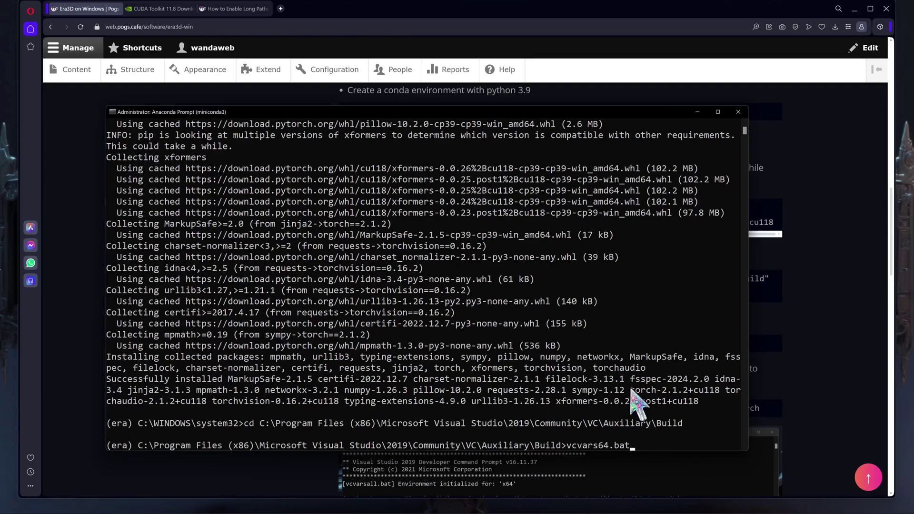
pyautogui.press('Return')
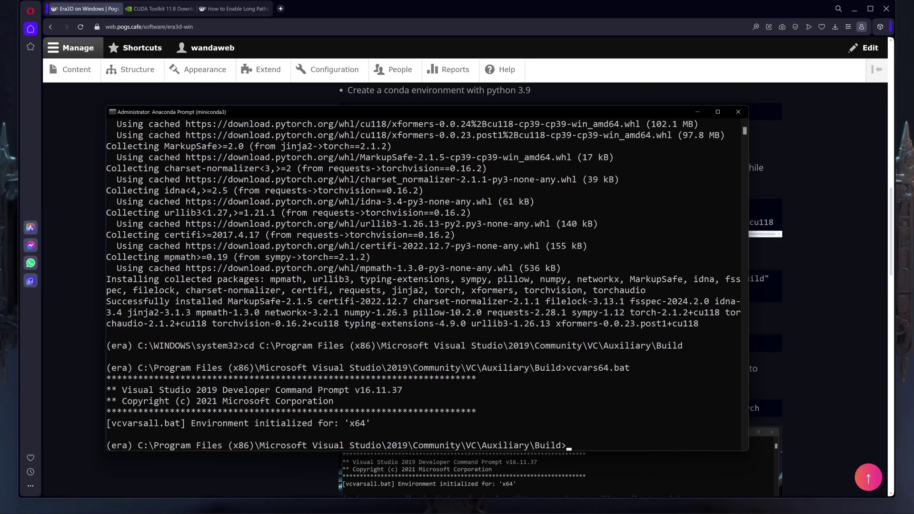
# Check ninja's location with 'where ninja' and confirm its version, 1.10.2.
pyautogui.click(838, 339)
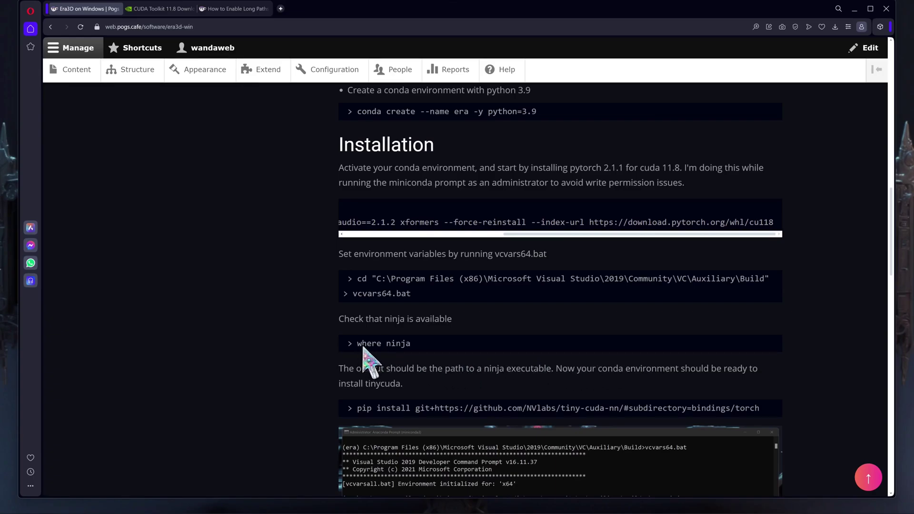
pyautogui.moveTo(357, 345); pyautogui.dragTo(422, 349)
pyautogui.hotkey('ctrl', 'c')
pyautogui.hotkey('alt', 'Tab')
pyautogui.hotkey('ctrl', 'v')
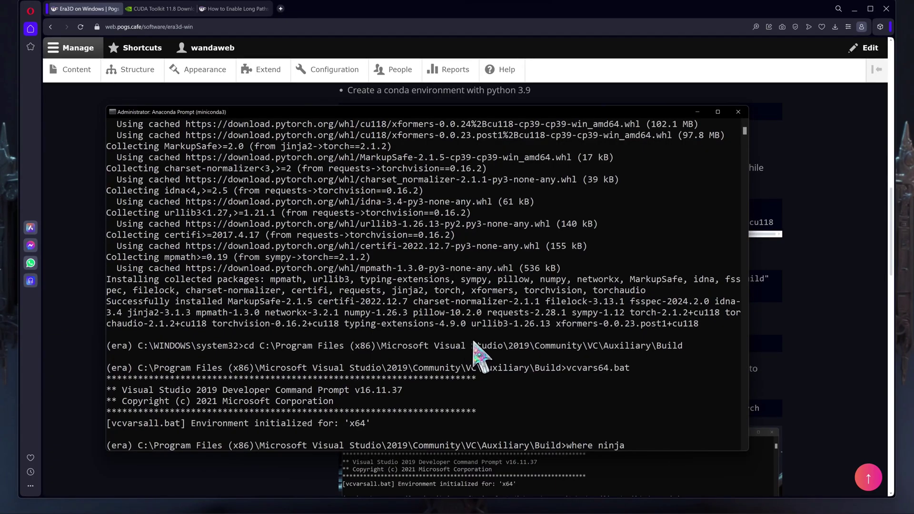
pyautogui.press('Return')
pyautogui.write('ninja --version')
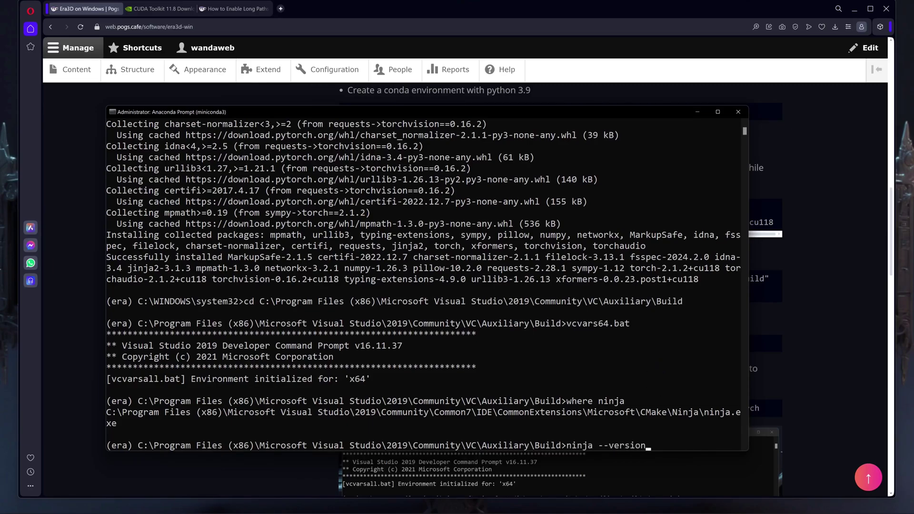
pyautogui.press('Return')
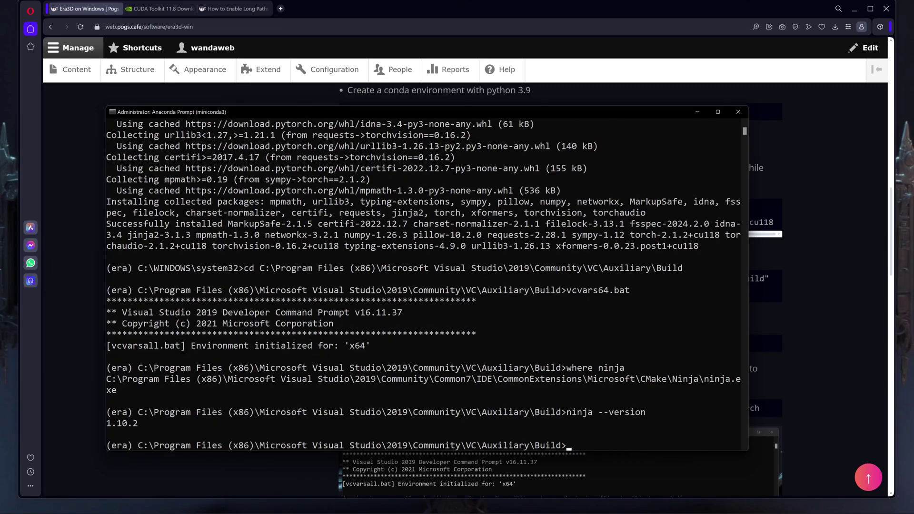
# Install tiny-cuda-nn with the guide's pip install command, producing tinycudann 1.7.
pyautogui.click(826, 357)
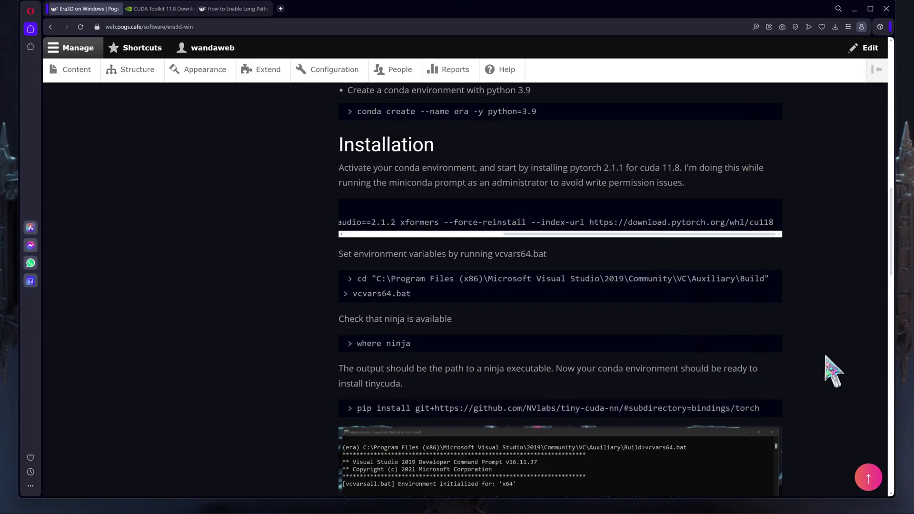
pyautogui.scroll(-2, 831, 371)
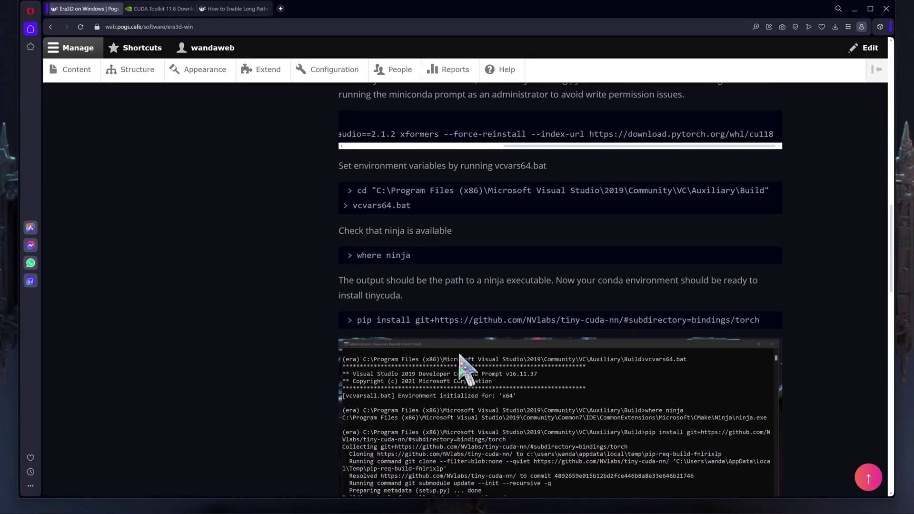
pyautogui.moveTo(358, 321); pyautogui.dragTo(783, 315)
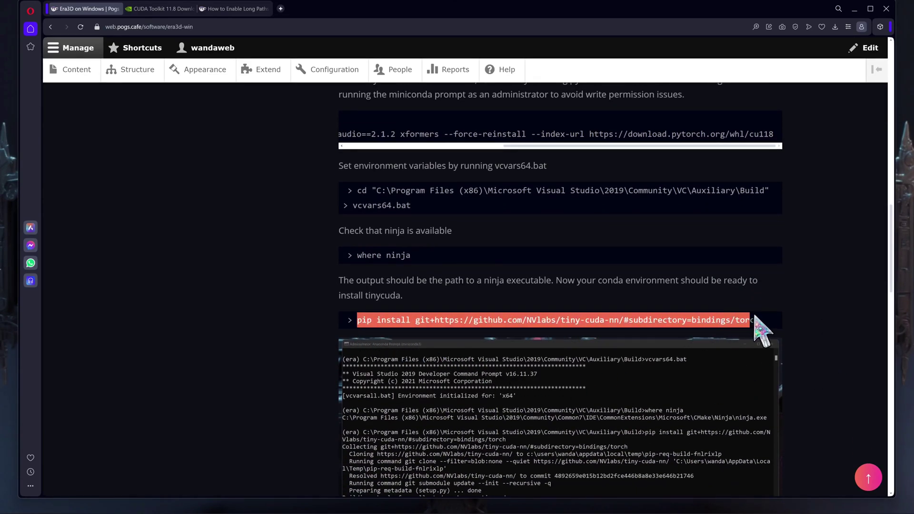
pyautogui.hotkey('alt', 'Tab')
pyautogui.hotkey('ctrl', 'v')
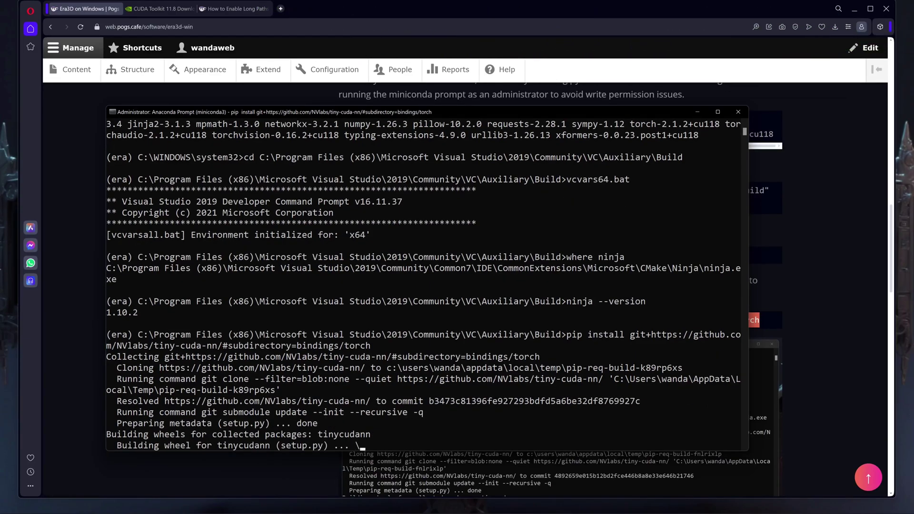
# Install nvdiffrast 0.3.1 with the guide's pip install command.
pyautogui.click(818, 351)
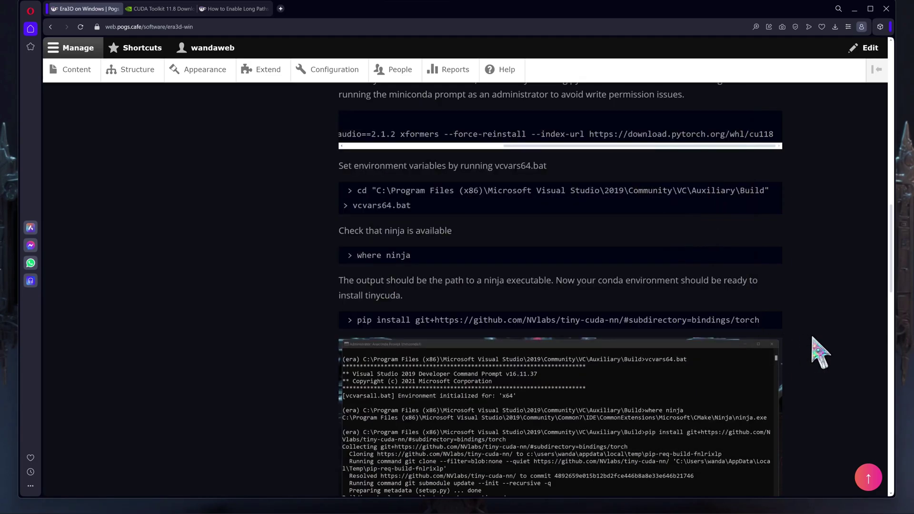
pyautogui.scroll(-5, 813, 338)
pyautogui.moveTo(357, 359); pyautogui.dragTo(616, 362)
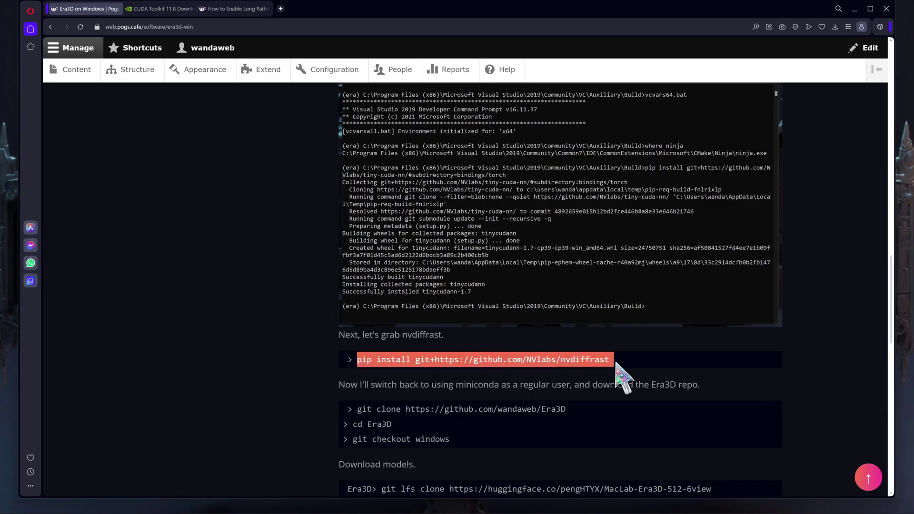
pyautogui.hotkey('ctrl', 'c')
pyautogui.hotkey('alt', 'Tab')
pyautogui.hotkey('ctrl', 'v')
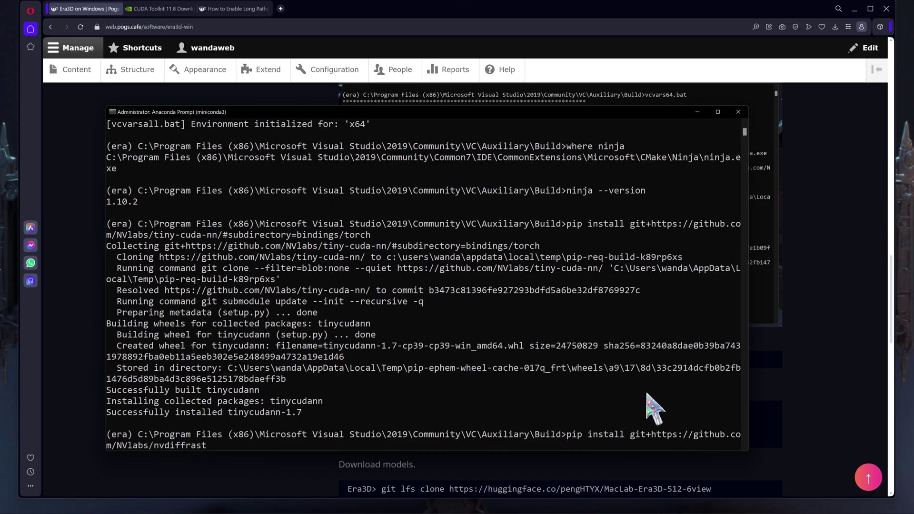
pyautogui.press('Return')
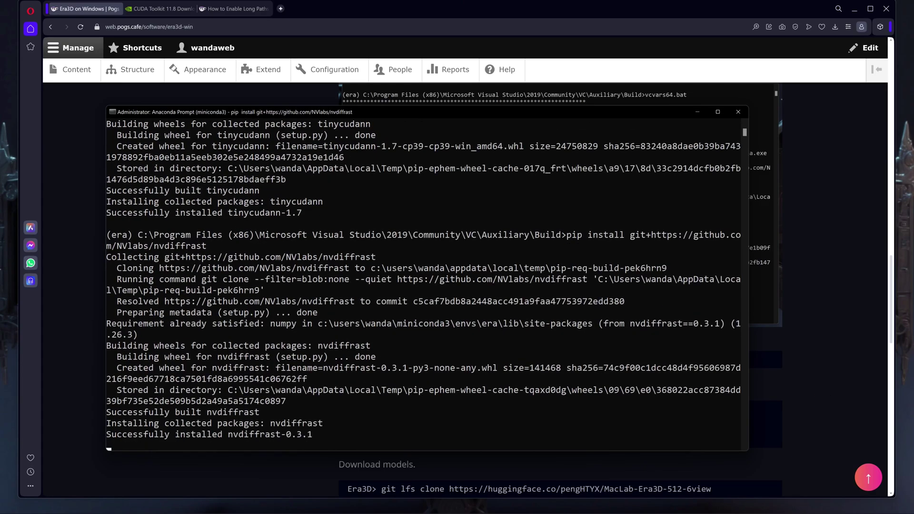
pyautogui.hotkey('alt', 'Tab')
# Clone the Era3D repository into c:\AI and switch it to the windows branch.
pyautogui.scroll(-3, 381, 357)
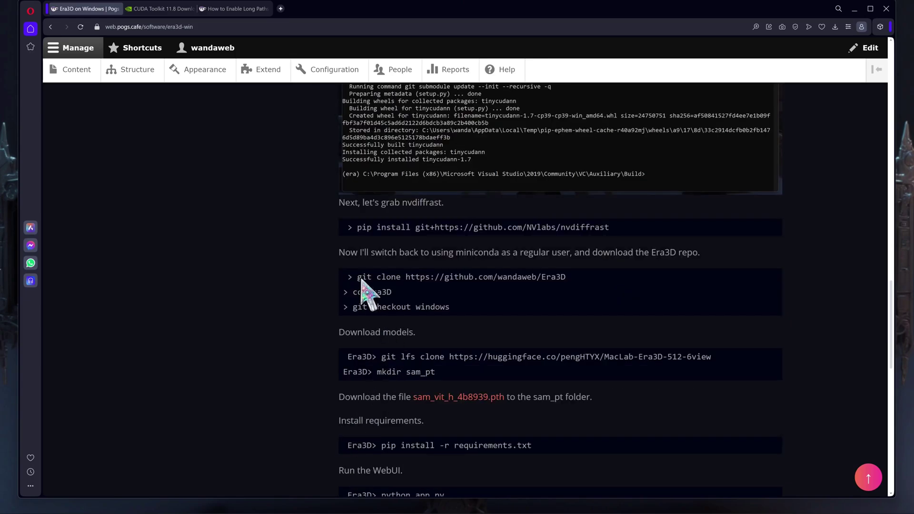
pyautogui.moveTo(358, 277); pyautogui.dragTo(569, 278)
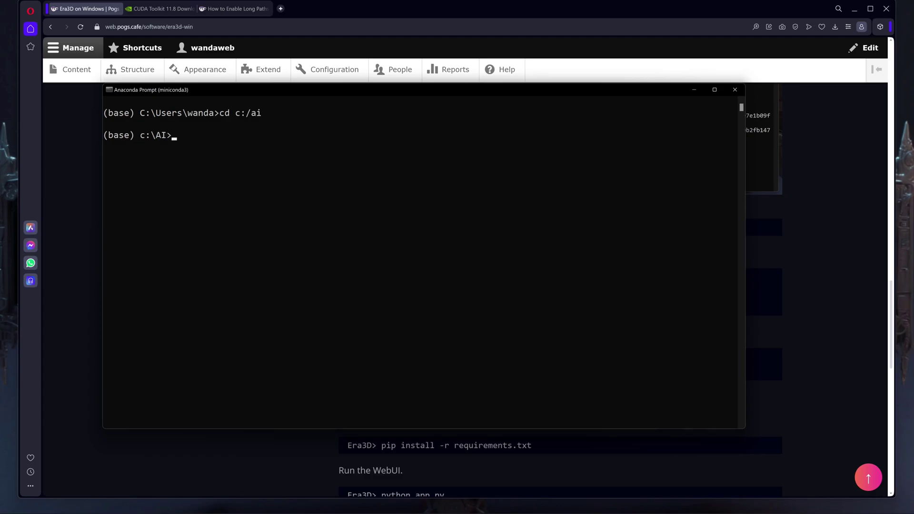
pyautogui.rightClick(359, 197)
pyautogui.press('Return')
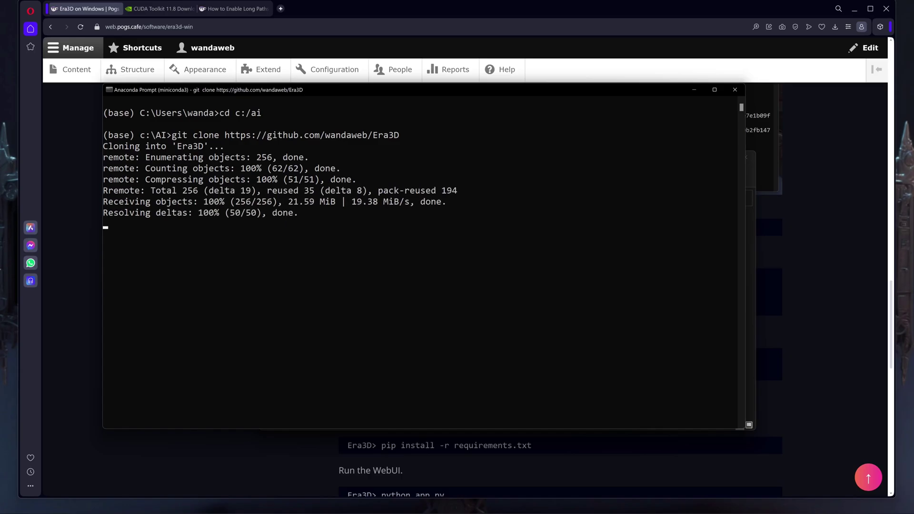
pyautogui.click(808, 309)
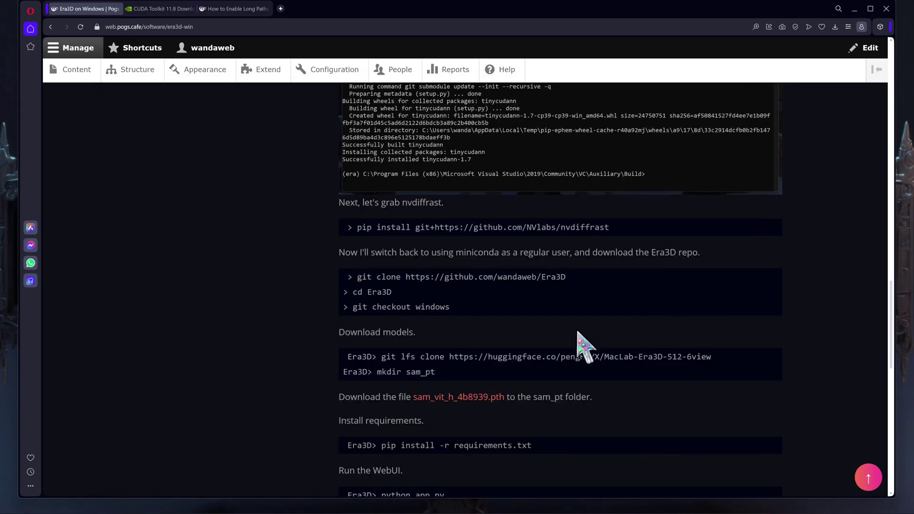
pyautogui.moveTo(354, 310); pyautogui.dragTo(454, 307)
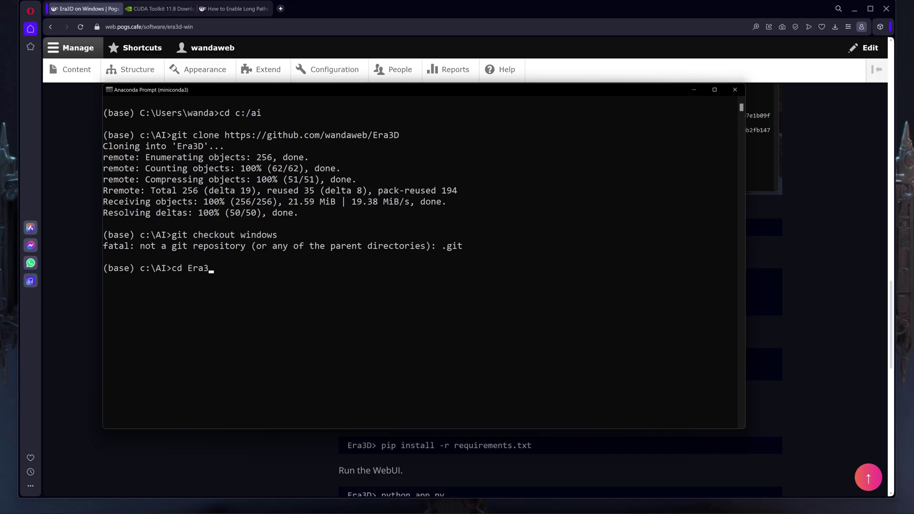
pyautogui.press('Return')
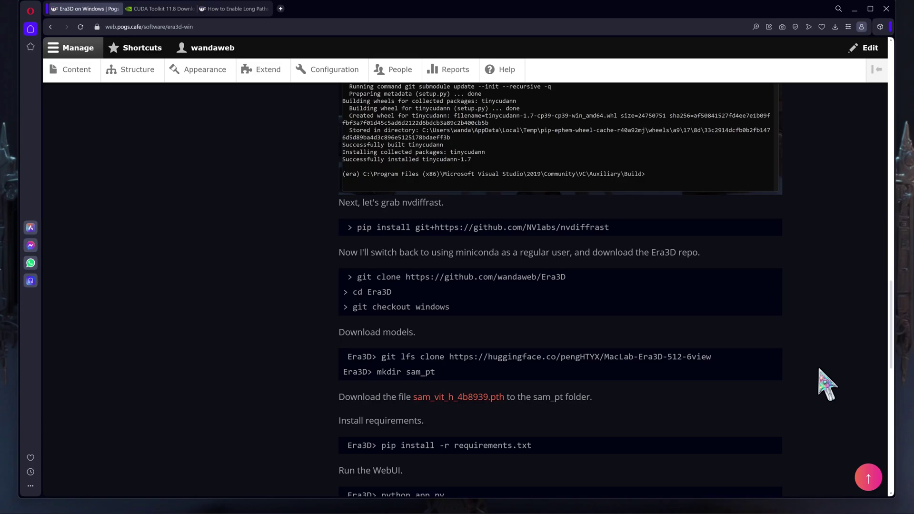
# Download the MacLab-Era3D-512-6view model files via the guide's download command.
pyautogui.moveTo(382, 357); pyautogui.dragTo(710, 361)
pyautogui.hotkey('ctrl', 'c')
pyautogui.hotkey('alt', 'Tab')
pyautogui.rightClick(551, 341)
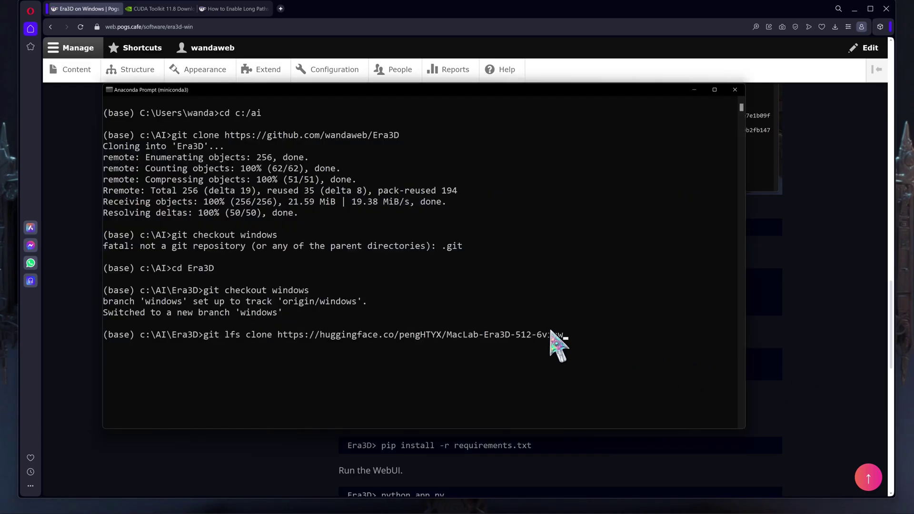
pyautogui.press('Return')
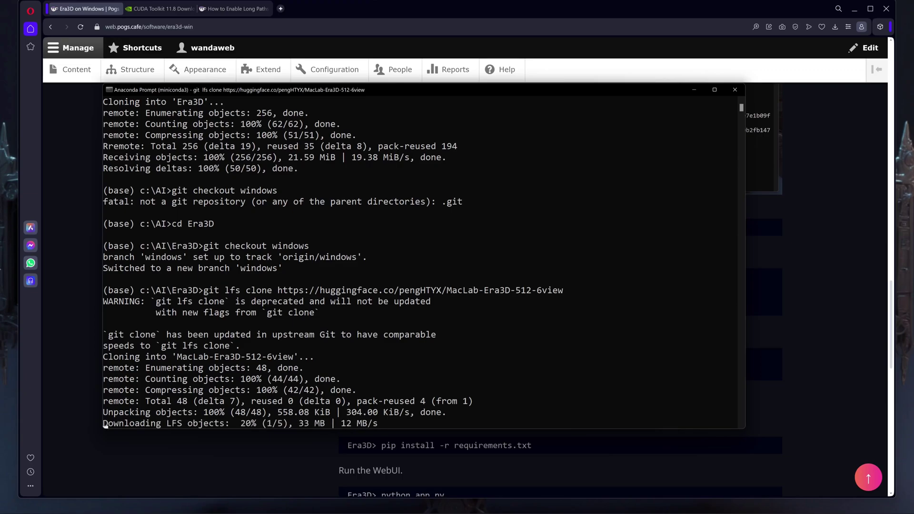
# Create an empty sam_pt folder with 'mkdir sam_pt'.
pyautogui.hotkey('alt', 'Tab')
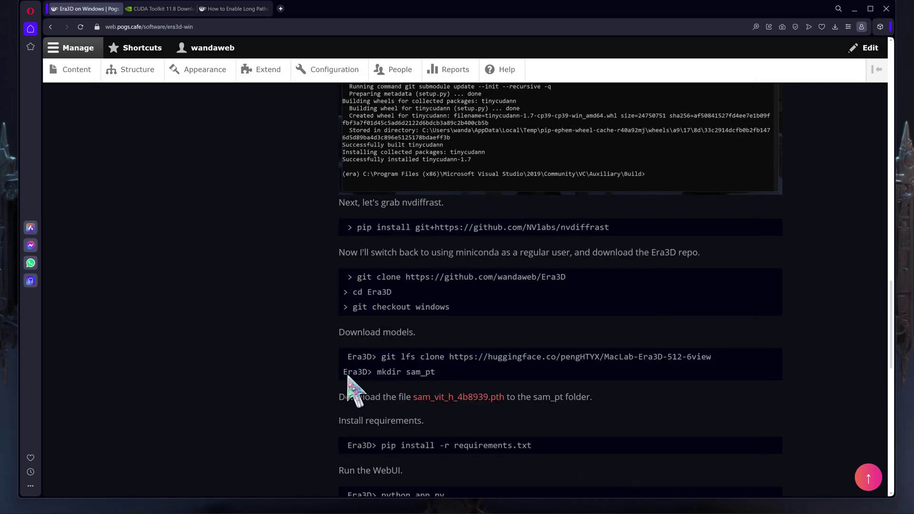
pyautogui.moveTo(344, 374); pyautogui.dragTo(443, 377)
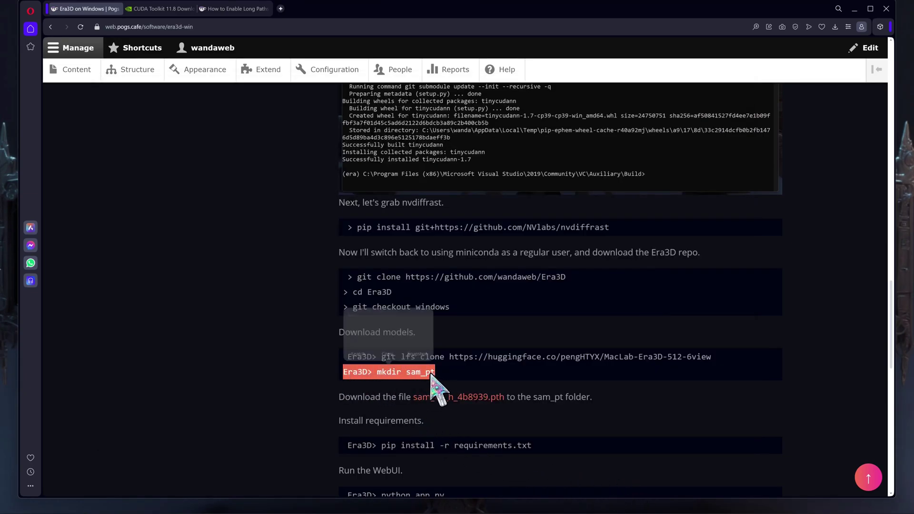
pyautogui.click(385, 380)
pyautogui.moveTo(378, 376); pyautogui.dragTo(443, 379)
pyautogui.hotkey('alt', 'Tab')
pyautogui.hotkey('ctrl', 'v')
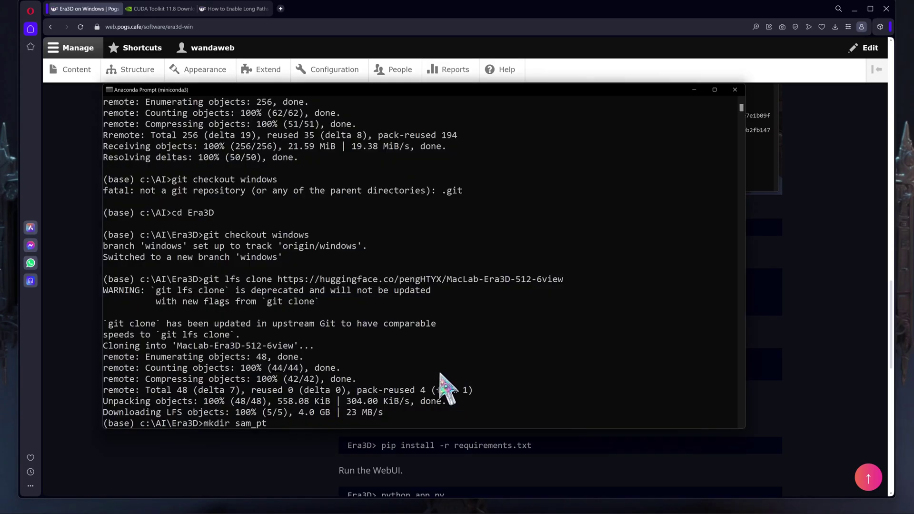
pyautogui.press('Return')
# Save sam_vit_h_4b8939.pth from the guide into Era3D's sam_pt folder and confirm it's there.
pyautogui.click(306, 484)
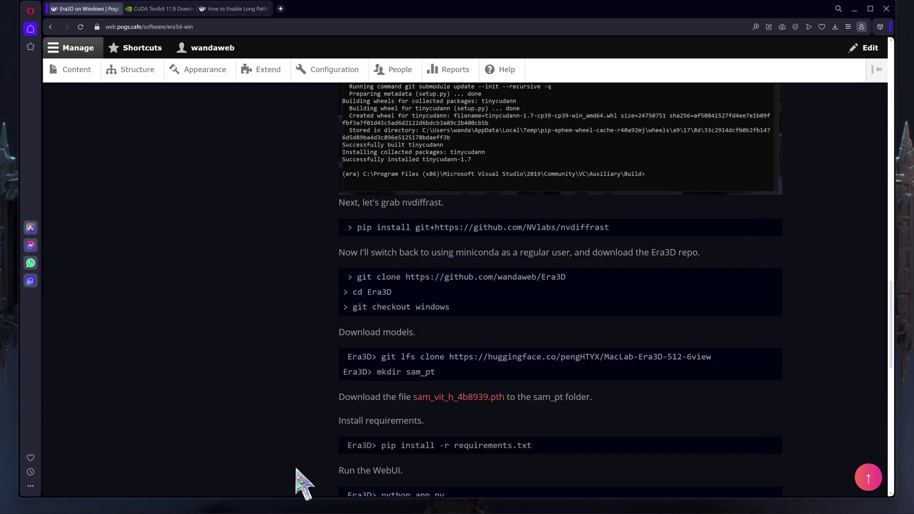
pyautogui.rightClick(471, 400)
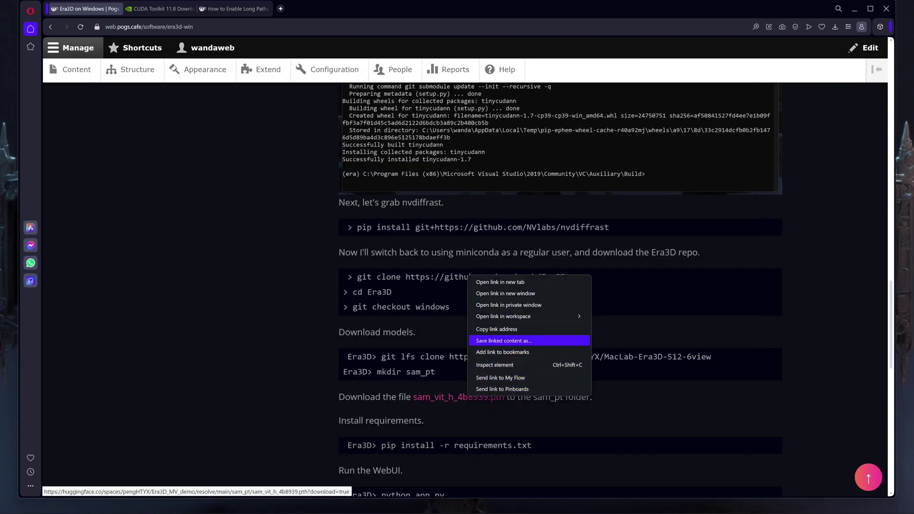
pyautogui.click(503, 341)
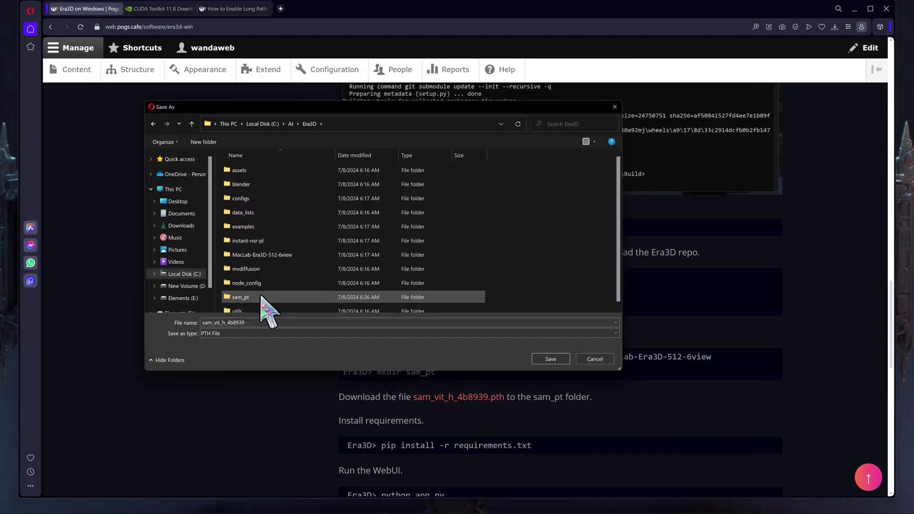
pyautogui.doubleClick(324, 297)
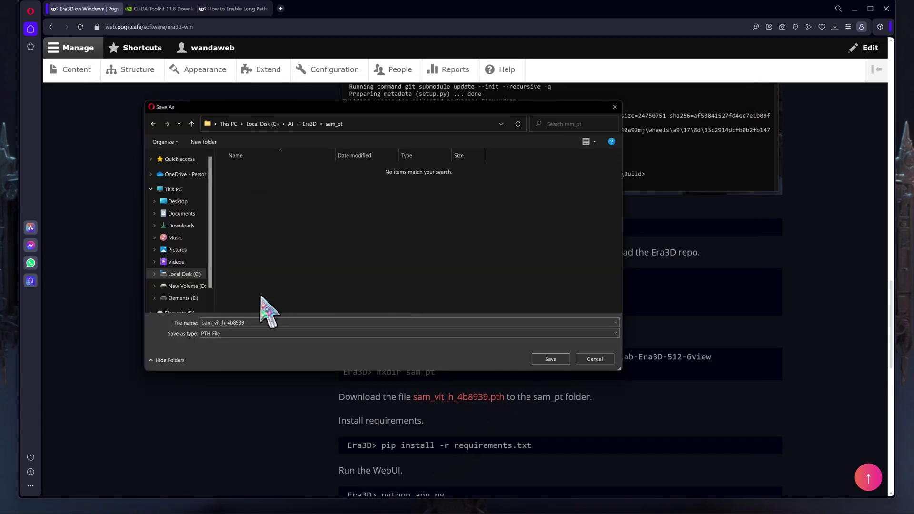
pyautogui.click(551, 359)
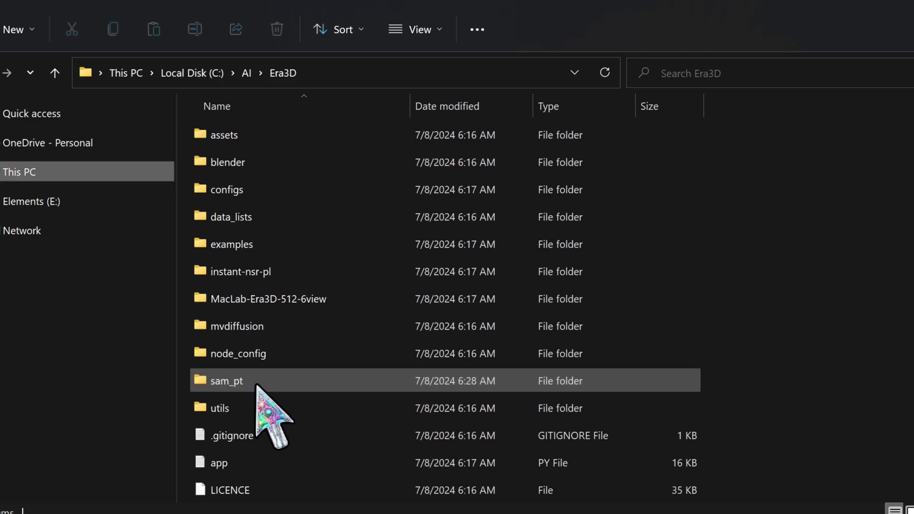
pyautogui.doubleClick(257, 380)
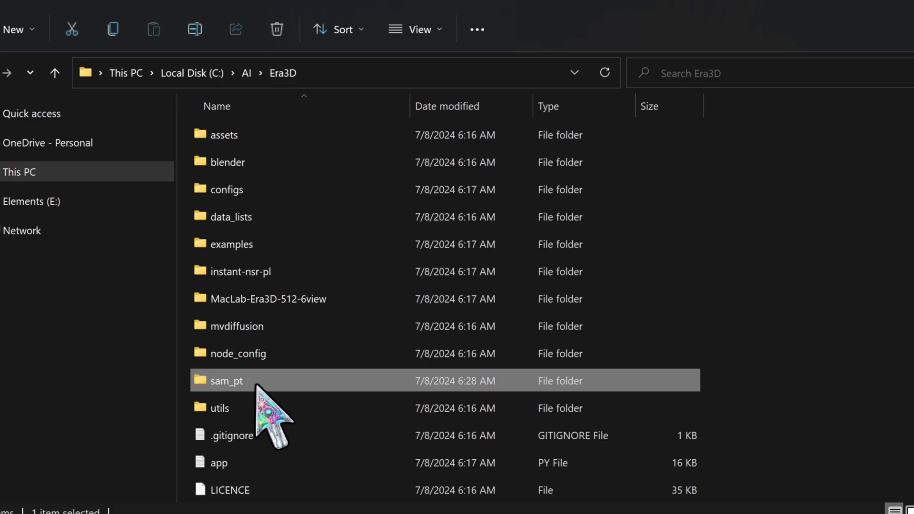
pyautogui.click(321, 140)
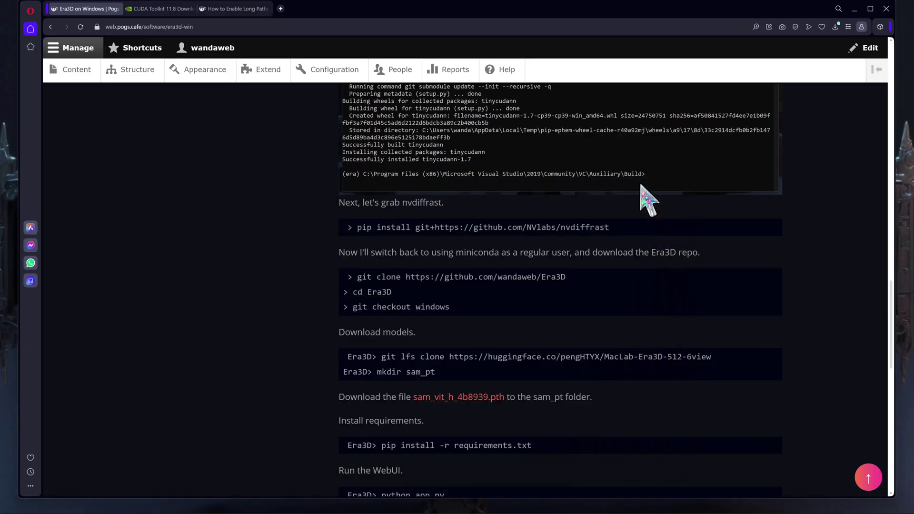
# Install Era3D's requirements.txt packages in the era environment.
pyautogui.scroll(-2, 624, 271)
pyautogui.scroll(-1, 610, 299)
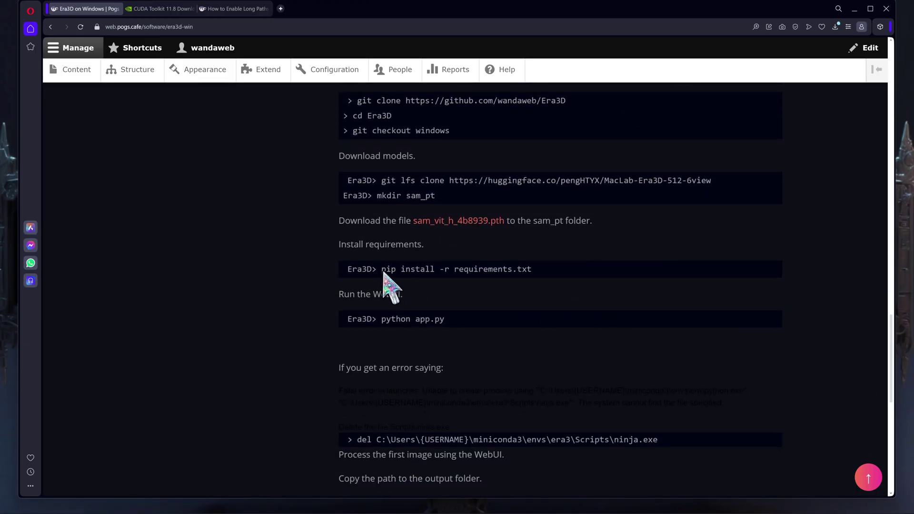
pyautogui.moveTo(385, 272); pyautogui.dragTo(534, 268)
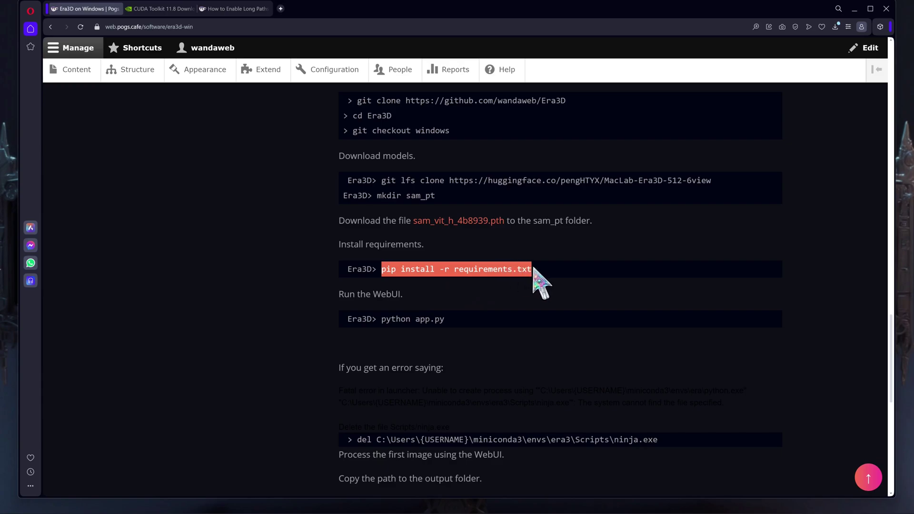
pyautogui.click(574, 502)
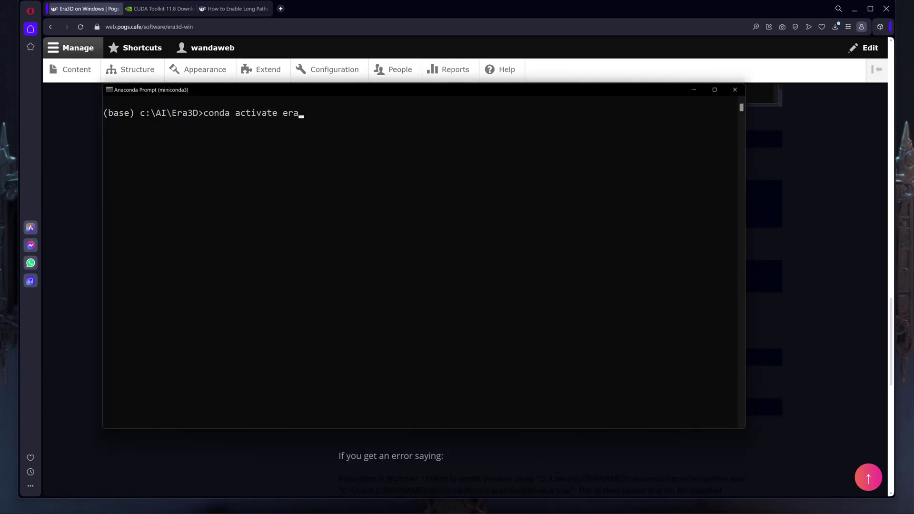
pyautogui.hotkey('ctrl', 'v')
pyautogui.press('Return')
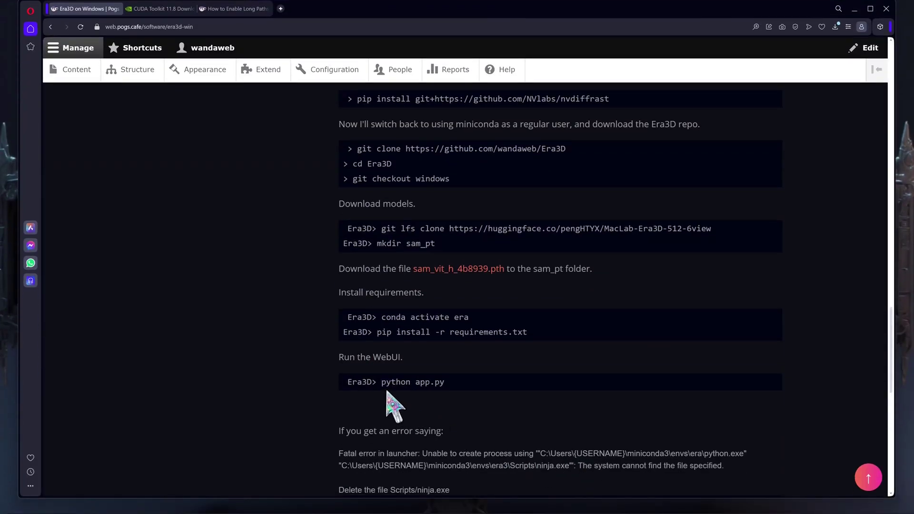
# Launch the Era3D web UI with 'python app.py' and copy its local 127.0.0.1:7860 address.
pyautogui.moveTo(382, 382); pyautogui.dragTo(445, 386)
pyautogui.hotkey('alt', 'Tab')
pyautogui.hotkey('ctrl', 'v')
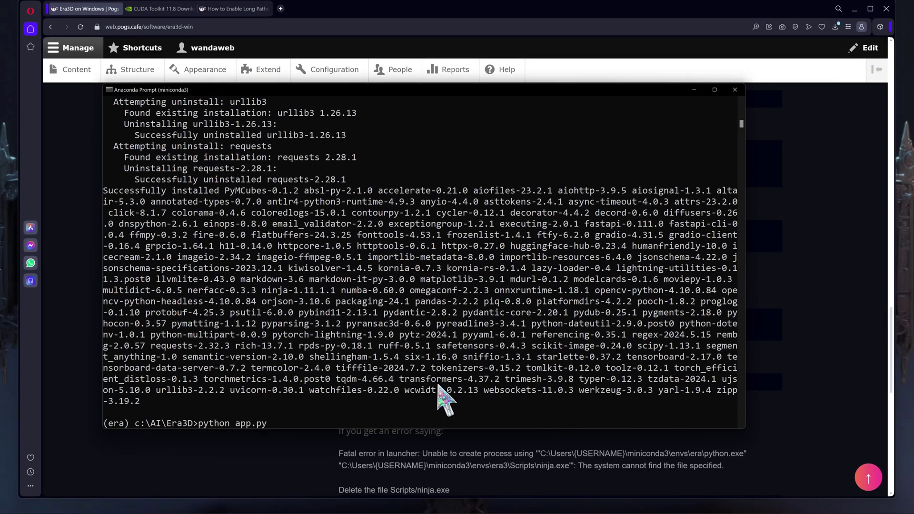
pyautogui.press('Return')
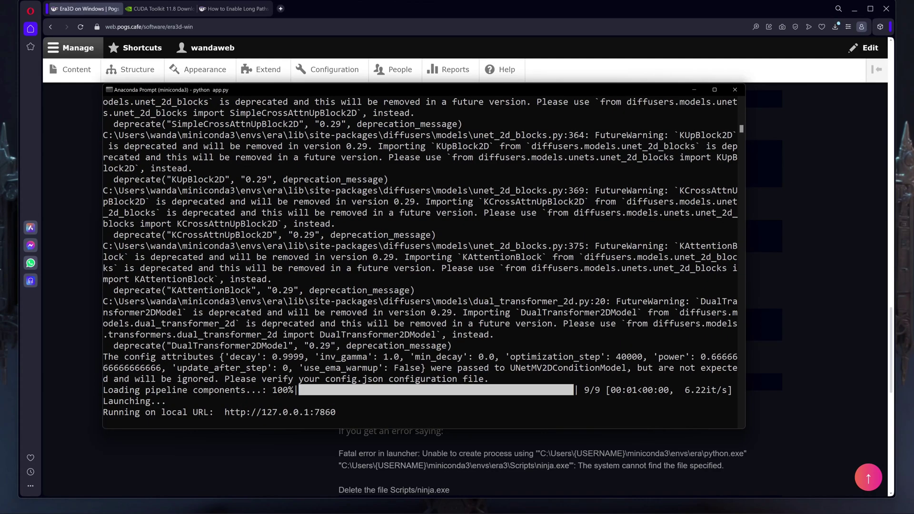
pyautogui.moveTo(224, 413); pyautogui.dragTo(336, 413)
pyautogui.hotkey('ctrl', 'c')
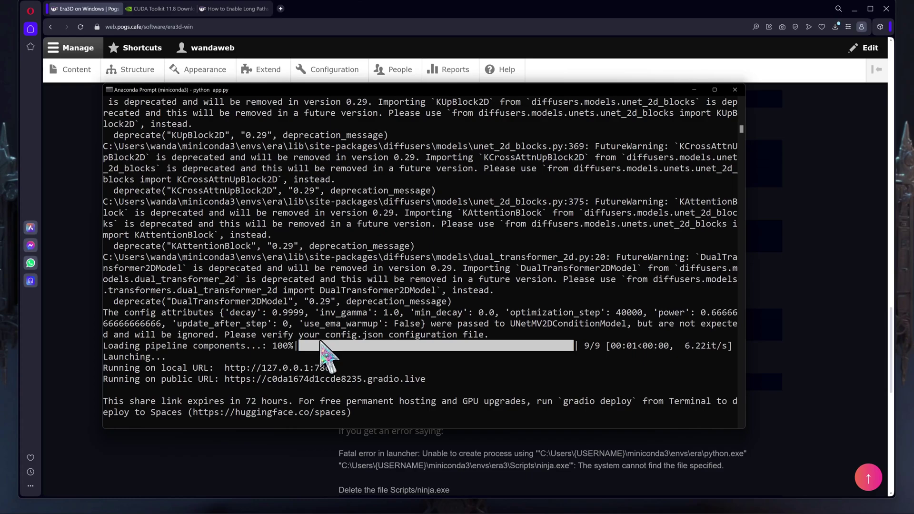
# Load the robot rabbit image into the Era3D web UI and generate normals and colors.
pyautogui.click(298, 20)
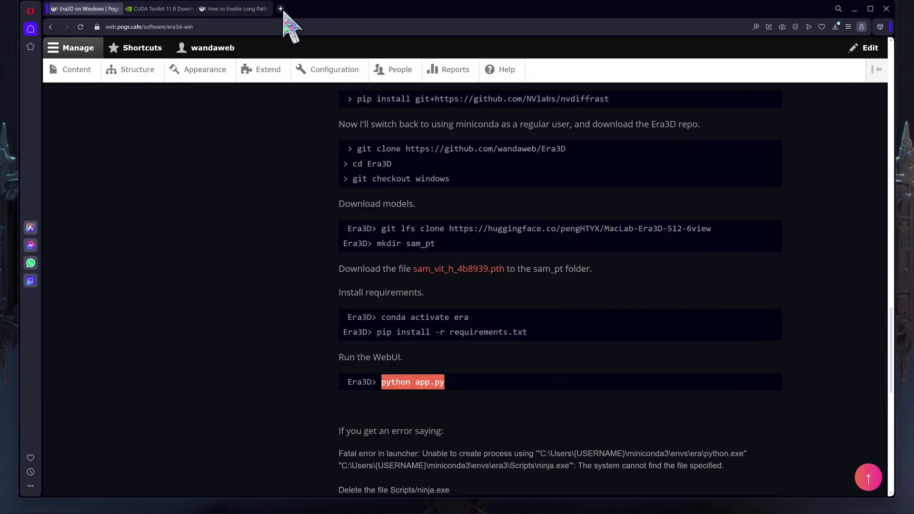
pyautogui.click(284, 10)
pyautogui.hotkey('ctrl', 'v')
pyautogui.press('Return')
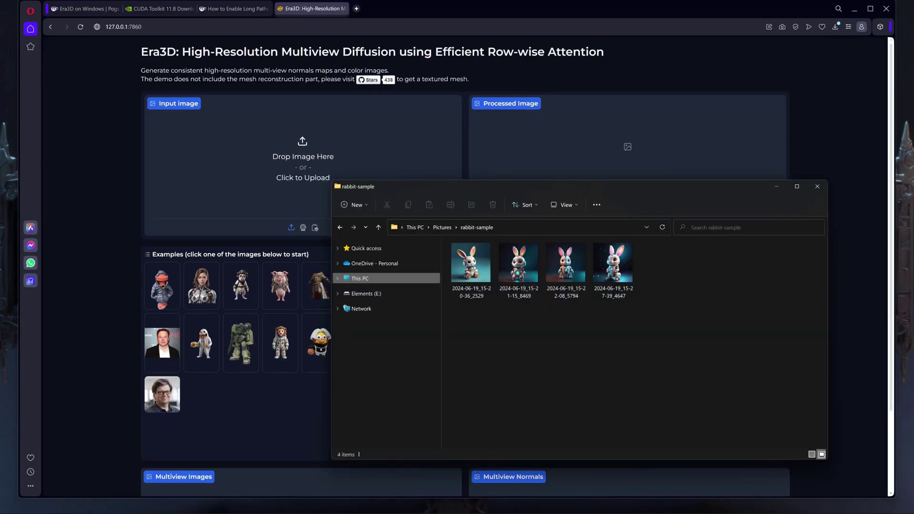
pyautogui.moveTo(566, 262)
pyautogui.mouseDown()
pyautogui.moveTo(307, 185)
pyautogui.moveTo(300, 174)
pyautogui.mouseUp()
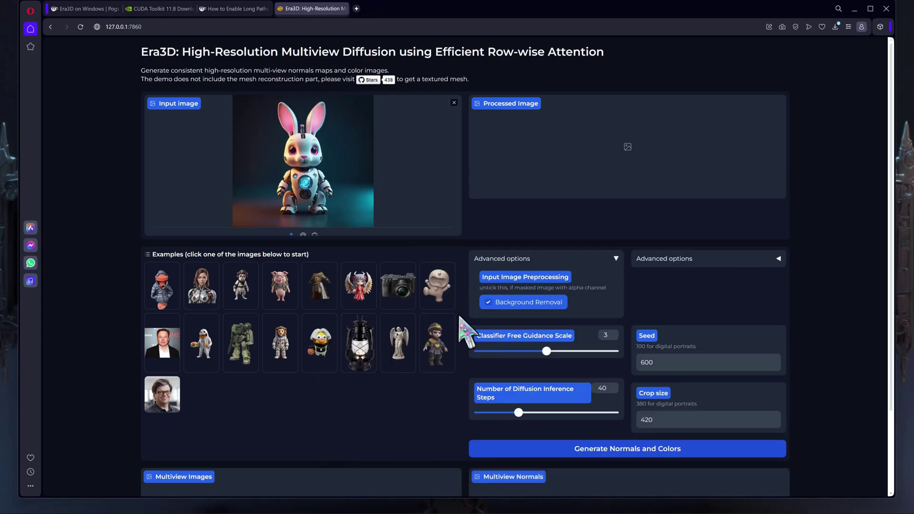
pyautogui.click(551, 450)
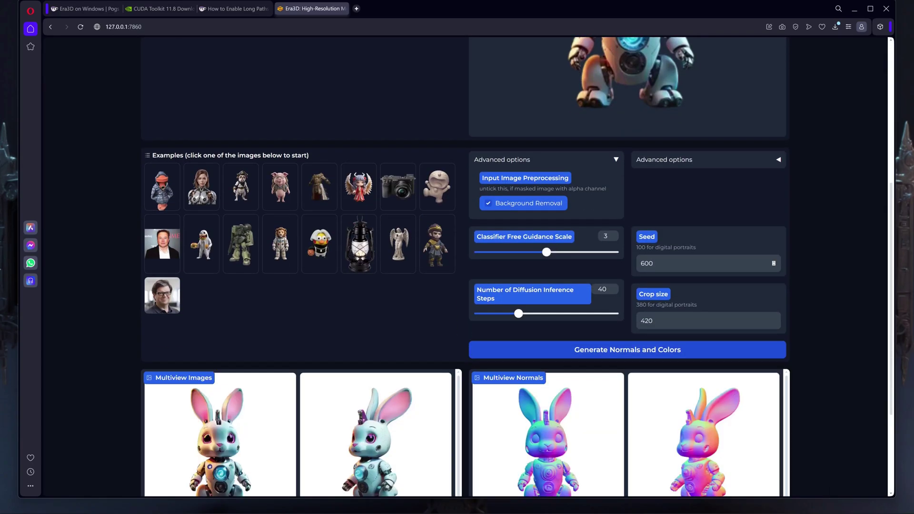
pyautogui.scroll(-3, 843, 276)
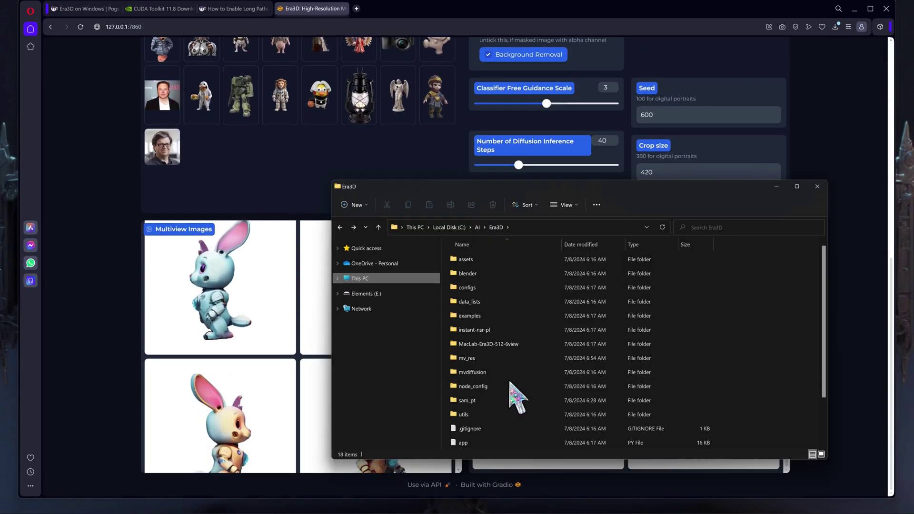
pyautogui.doubleClick(490, 359)
pyautogui.doubleClick(485, 260)
pyautogui.click(484, 260)
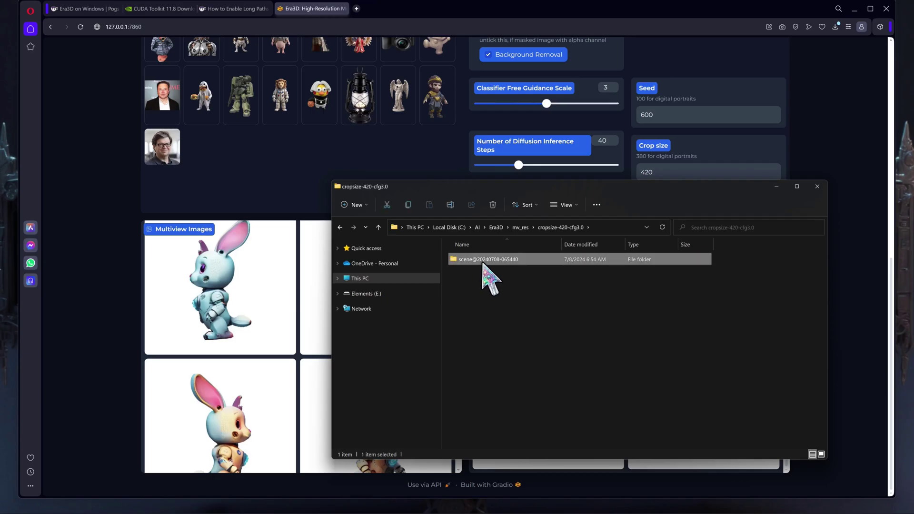
pyautogui.doubleClick(483, 260)
pyautogui.click(774, 115)
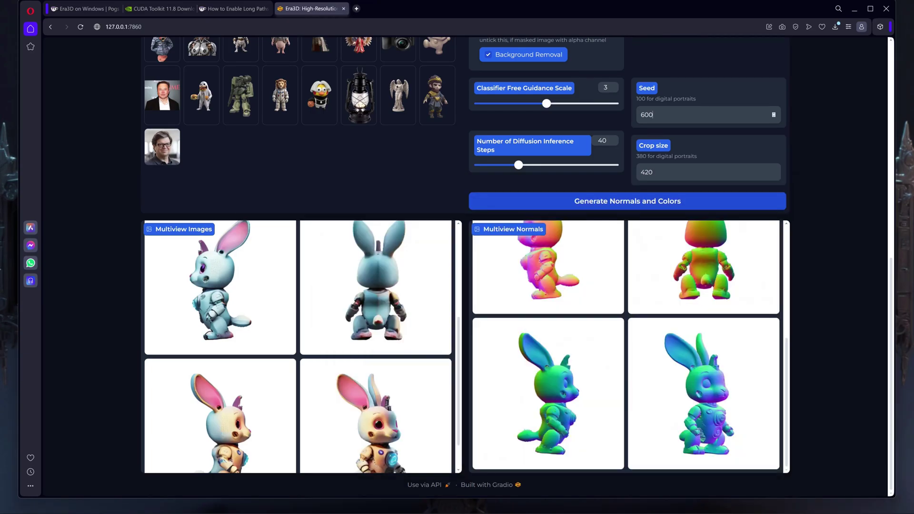
# Stop the Era3D web UI server and move into the instant-nsr-pl folder.
pyautogui.click(588, 510)
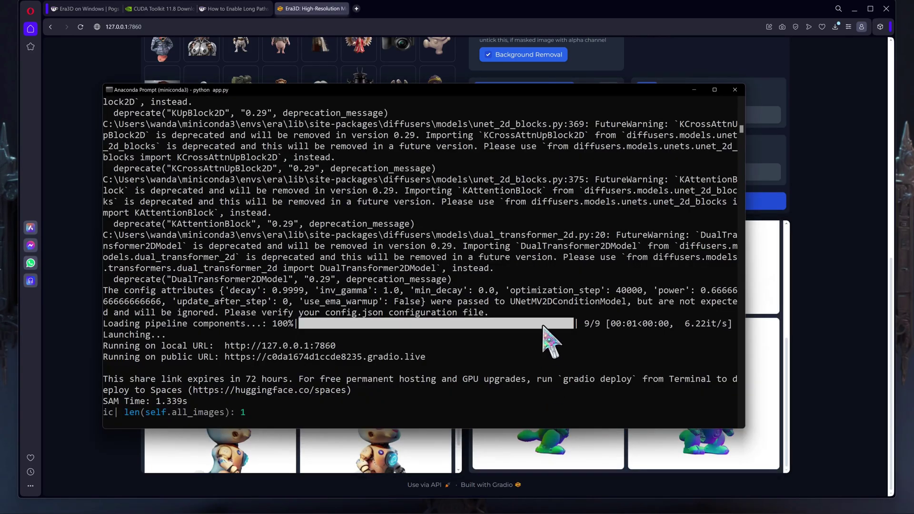
pyautogui.hotkey('ctrl', 'c')
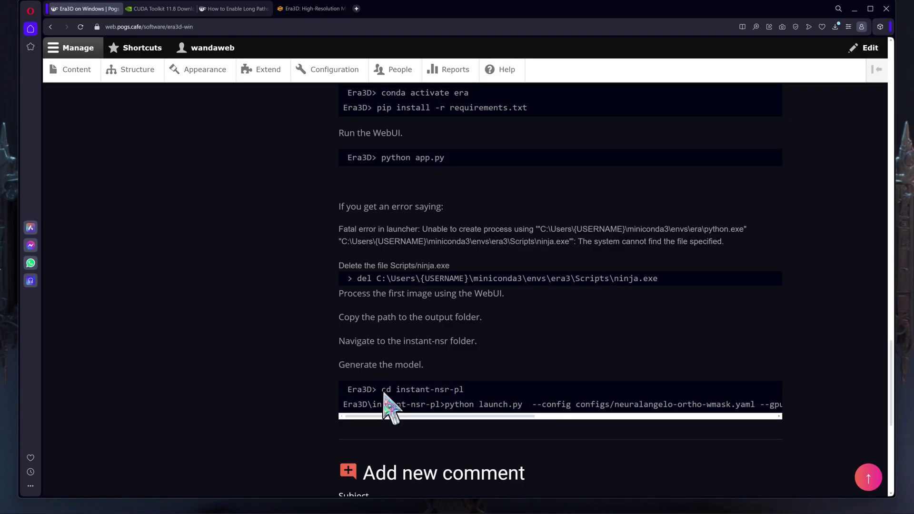
pyautogui.moveTo(383, 389); pyautogui.dragTo(464, 395)
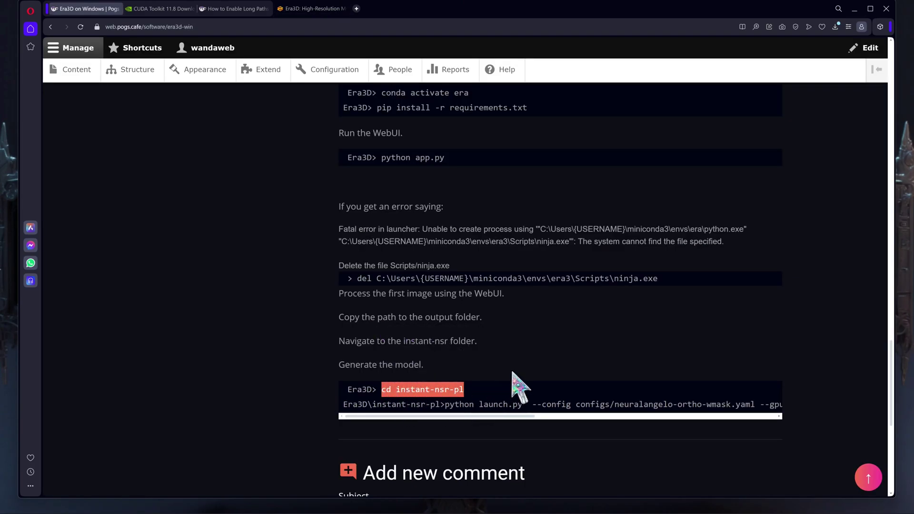
pyautogui.click(604, 512)
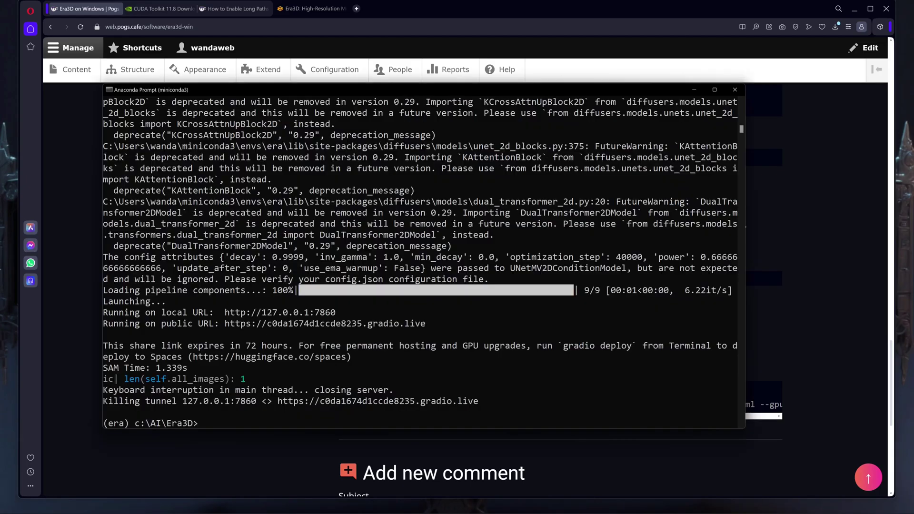
pyautogui.write('cd instant-nsr-pl')
pyautogui.press('Return')
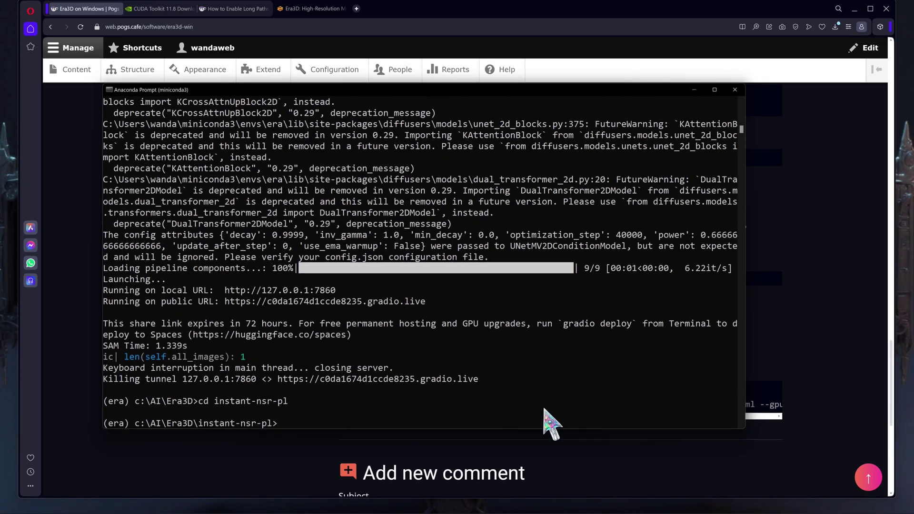
# Copy the guide's launch.py reconstruction command into the prompt, up to dataset.scene=.
pyautogui.click(293, 474)
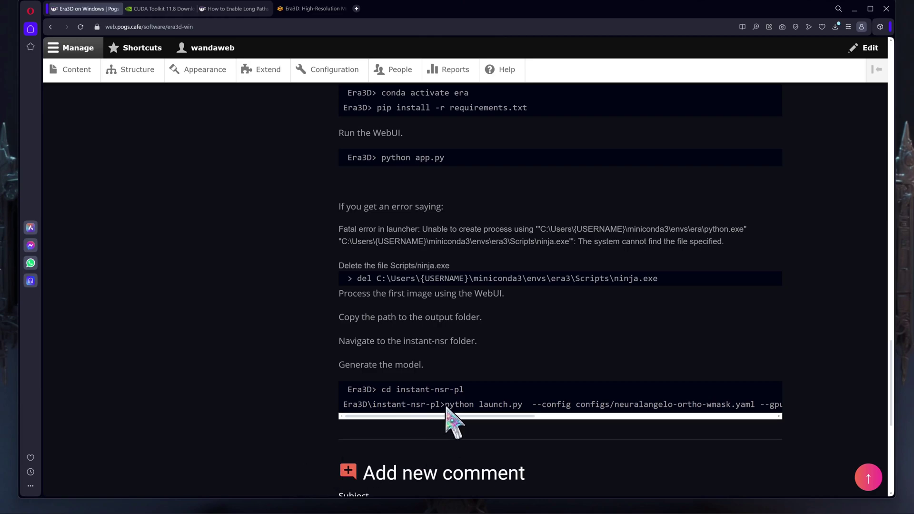
pyautogui.moveTo(446, 406); pyautogui.dragTo(775, 407)
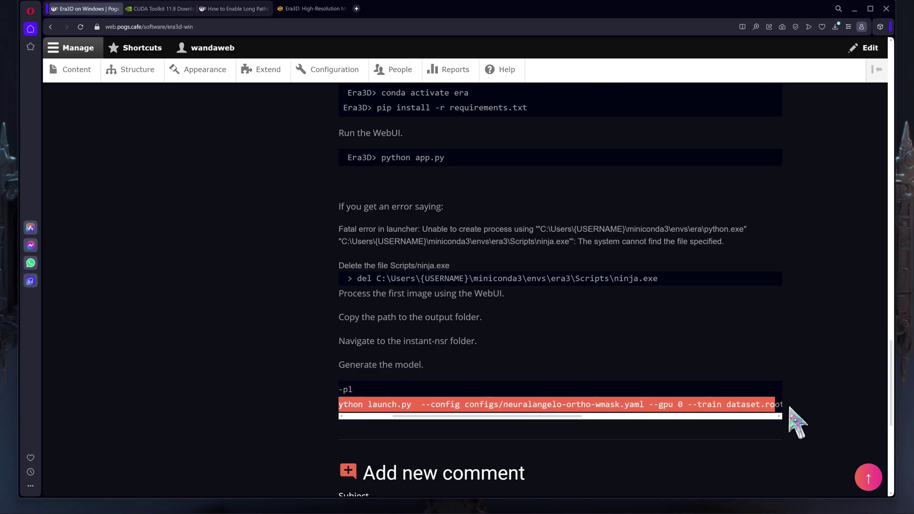
pyautogui.moveTo(790, 407); pyautogui.dragTo(627, 410)
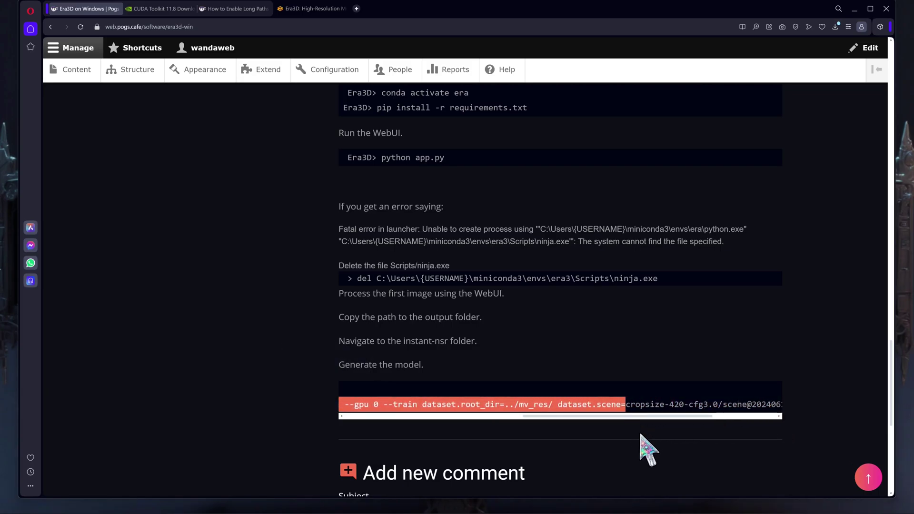
pyautogui.hotkey('ctrl', 'c')
pyautogui.hotkey('alt', 'Tab')
pyautogui.hotkey('ctrl', 'v')
# Fill in the scene folder name after dataset.scene= from the Explorer path.
pyautogui.hotkey('alt', 'Tab')
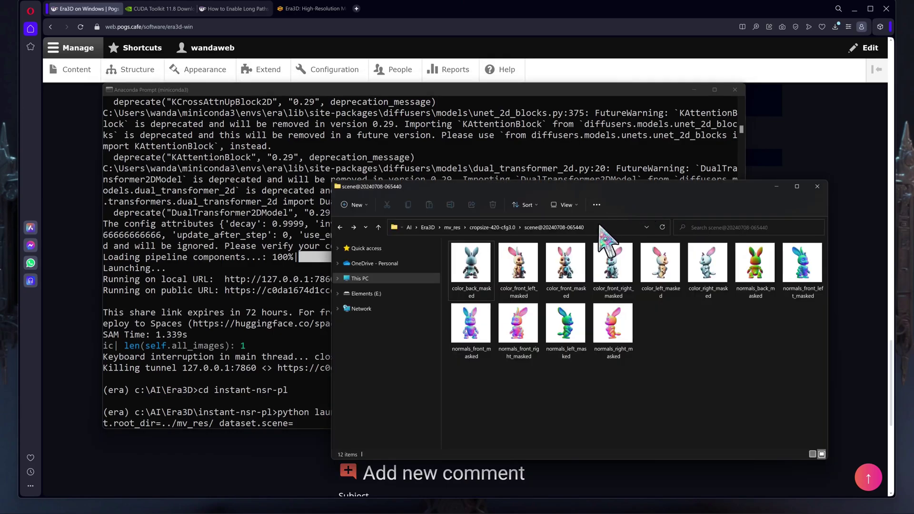
pyautogui.click(599, 228)
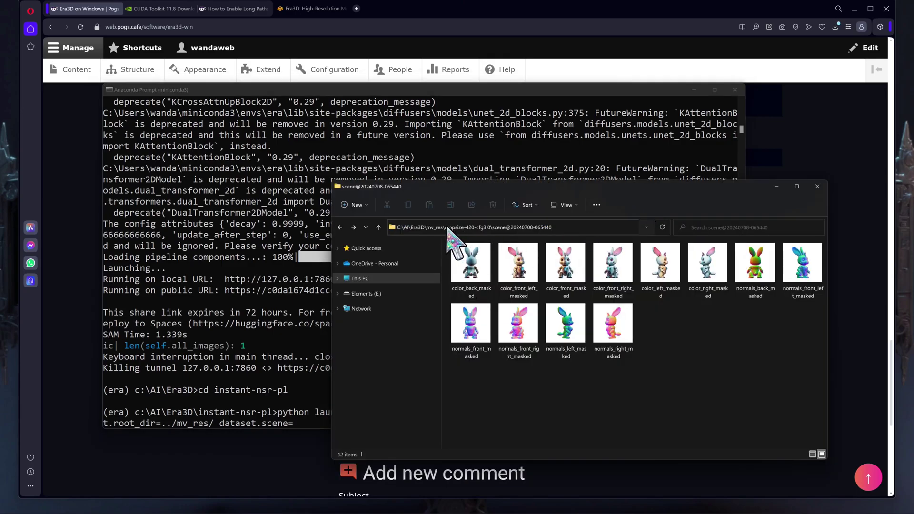
pyautogui.moveTo(453, 228); pyautogui.dragTo(557, 229)
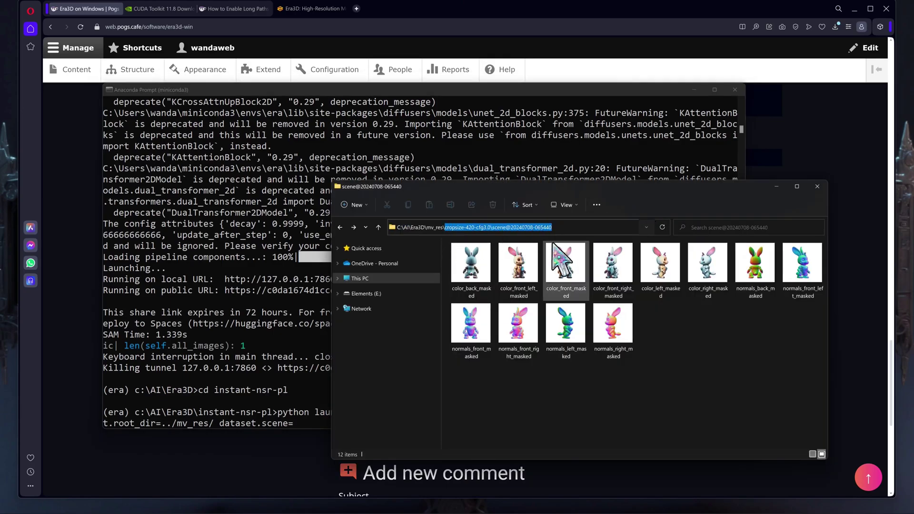
pyautogui.click(286, 413)
pyautogui.hotkey('ctrl', 'v')
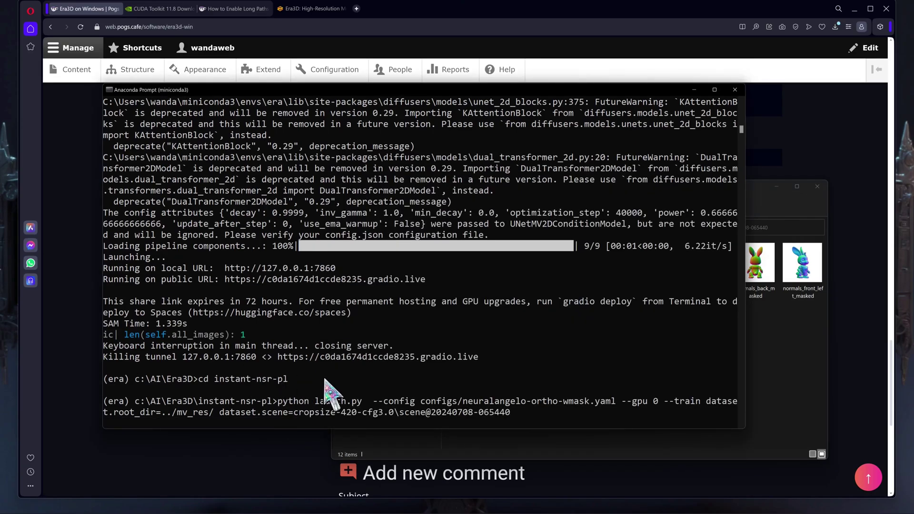
# Append --exp_dir ../output and run the reconstruction, producing refined.mp4.
pyautogui.click(295, 451)
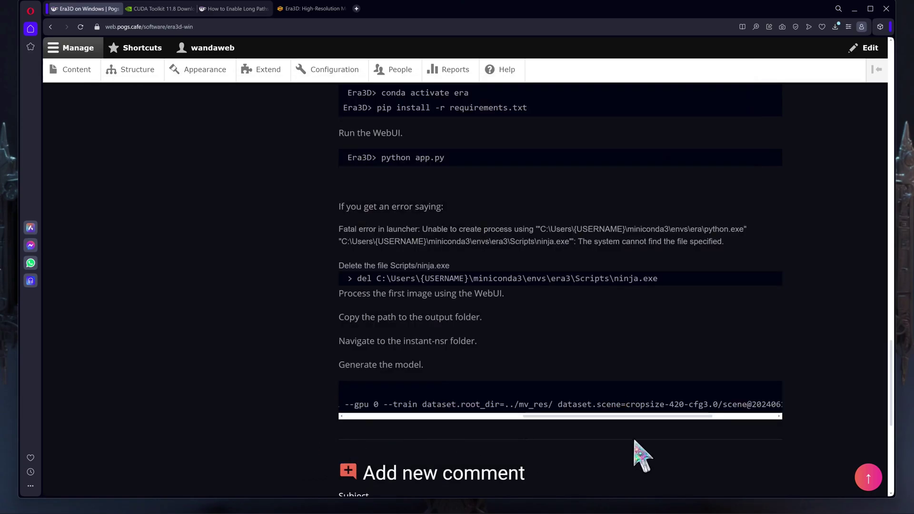
pyautogui.moveTo(542, 416); pyautogui.dragTo(633, 413)
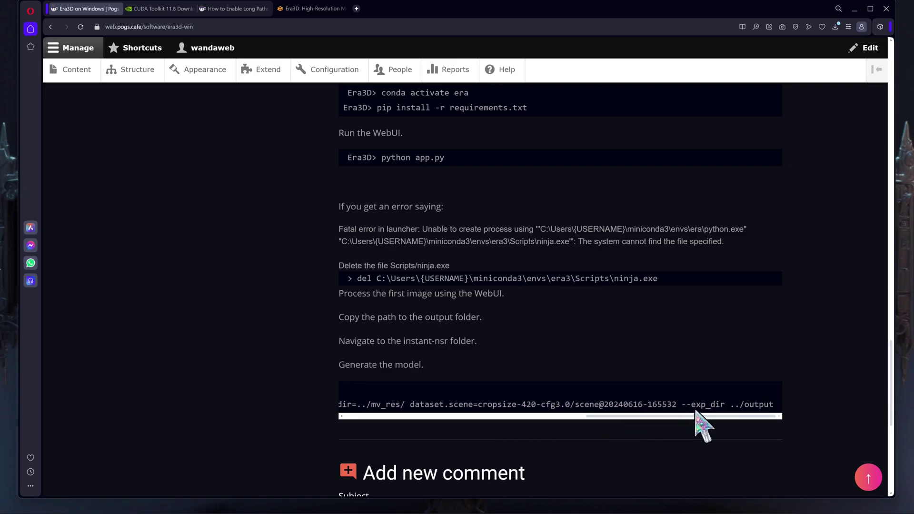
pyautogui.moveTo(682, 406); pyautogui.dragTo(765, 419)
pyautogui.hotkey('ctrl', 'c')
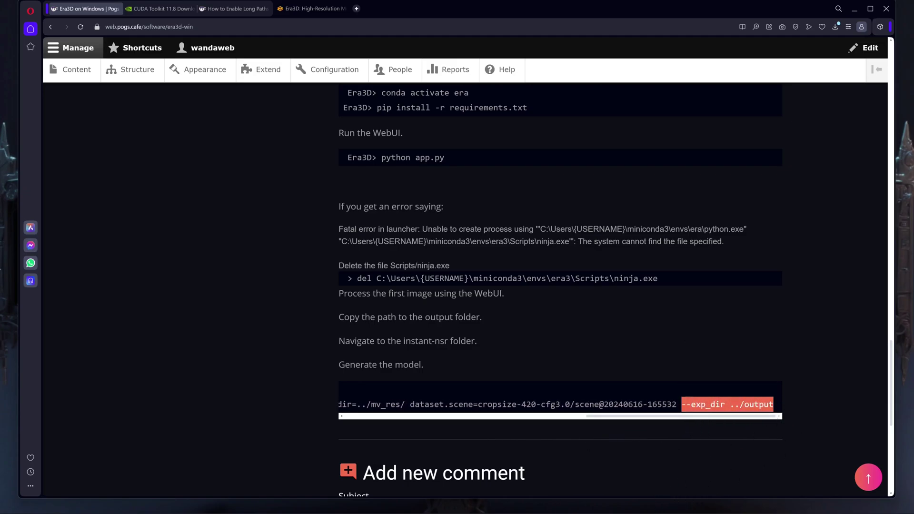
pyautogui.click(591, 507)
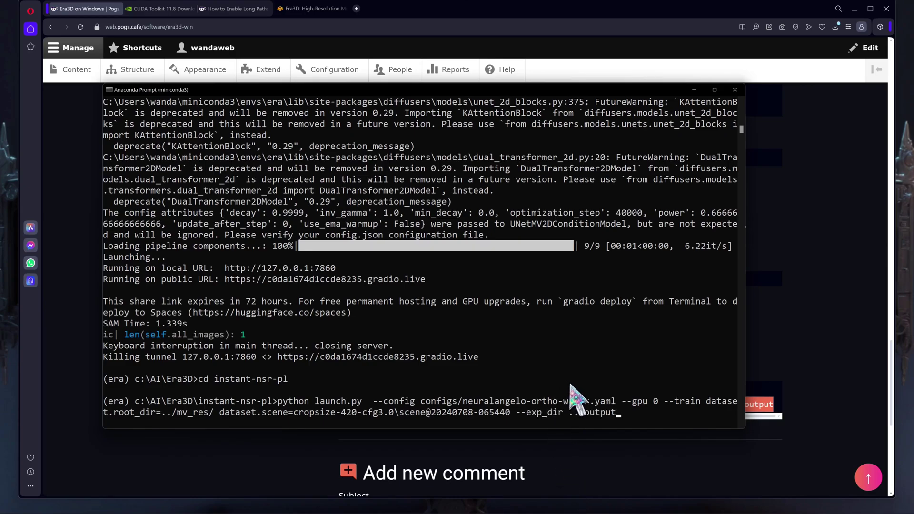
pyautogui.press('Return')
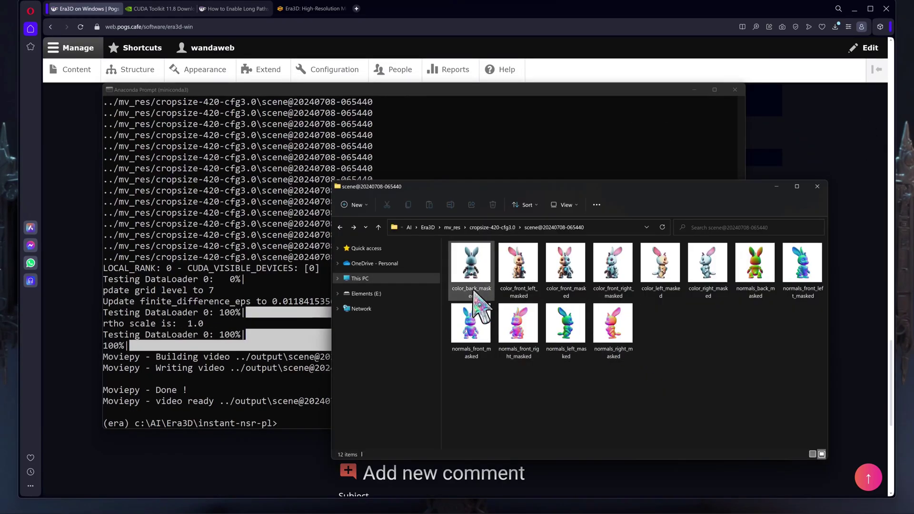
# Go to Era3D's output run save folder, play refined.mp4, and bring up refined.obj's actions.
pyautogui.click(379, 227)
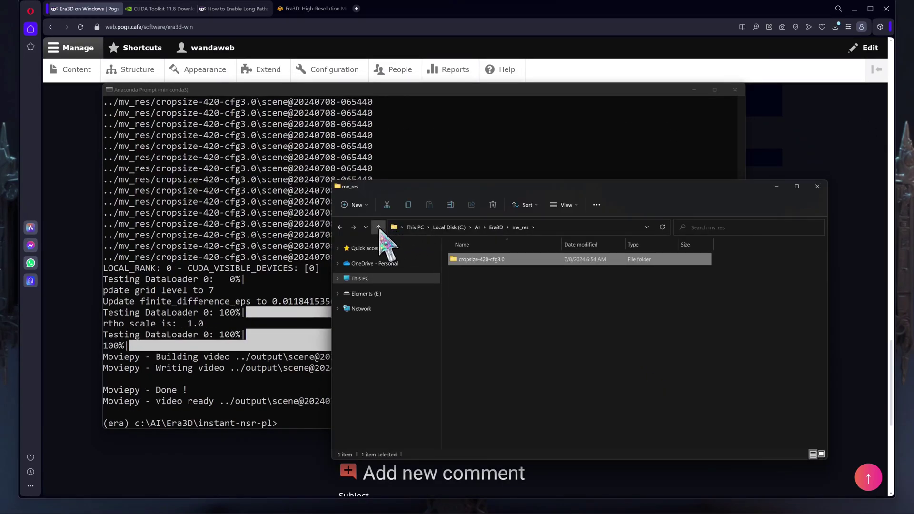
pyautogui.click(379, 227)
pyautogui.doubleClick(489, 400)
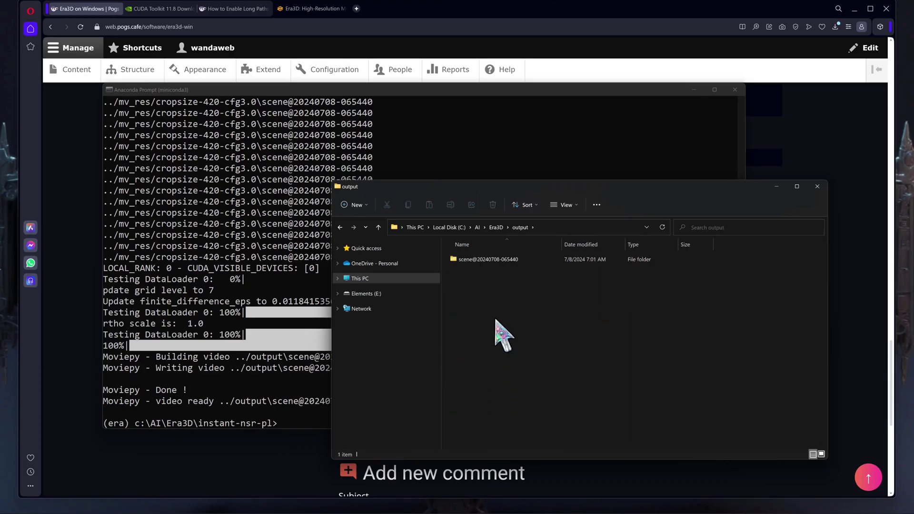
pyautogui.doubleClick(498, 260)
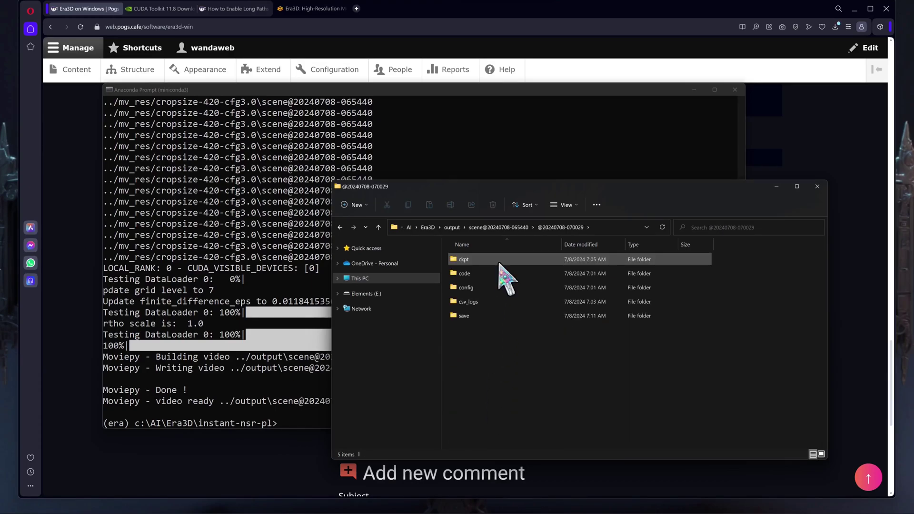
pyautogui.doubleClick(481, 316)
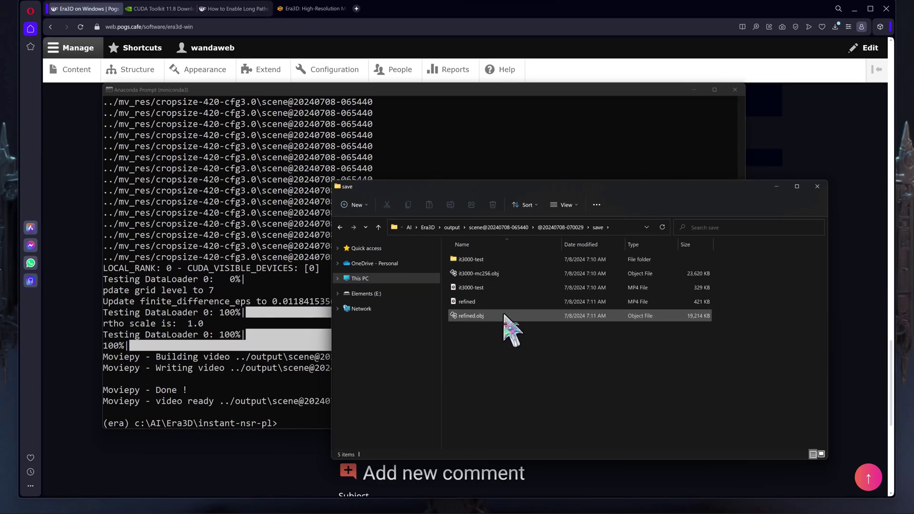
pyautogui.doubleClick(495, 301)
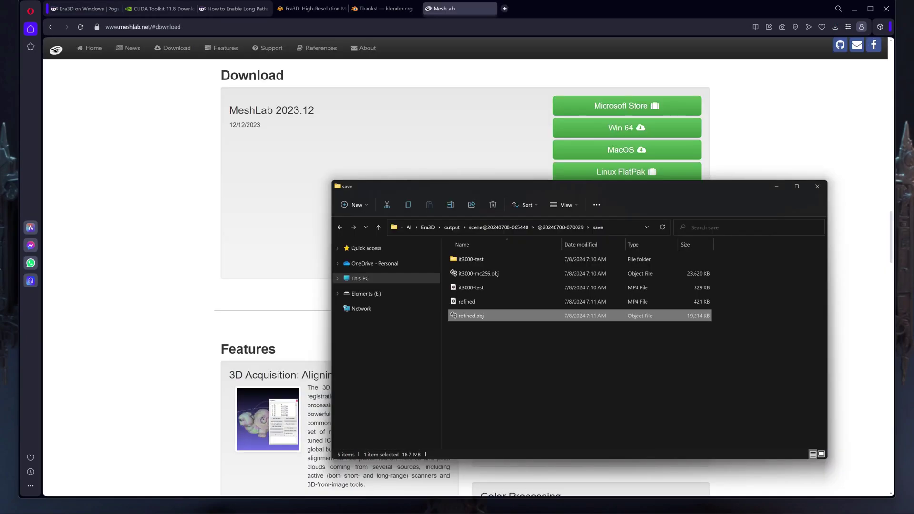
pyautogui.rightClick(469, 316)
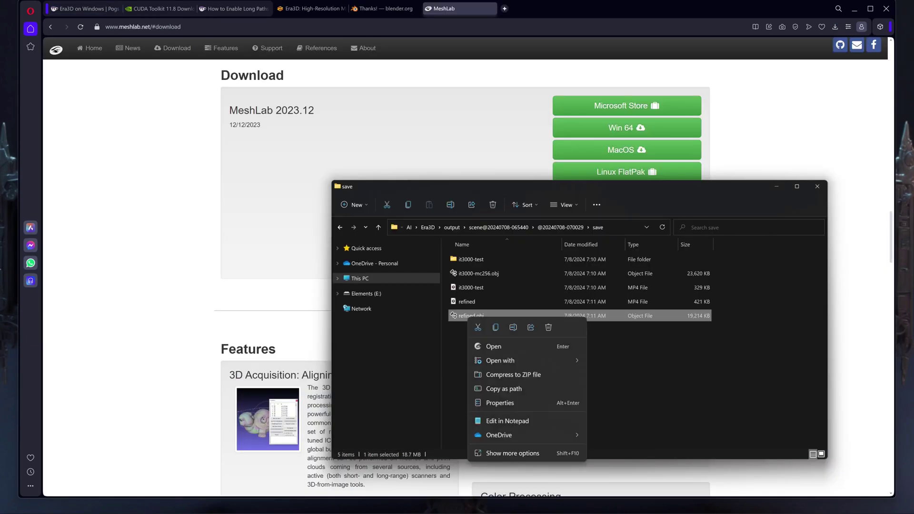
# Open refined.obj in MeshLab and export it as refined.ply with vertex colour, replacing the old file.
pyautogui.click(615, 362)
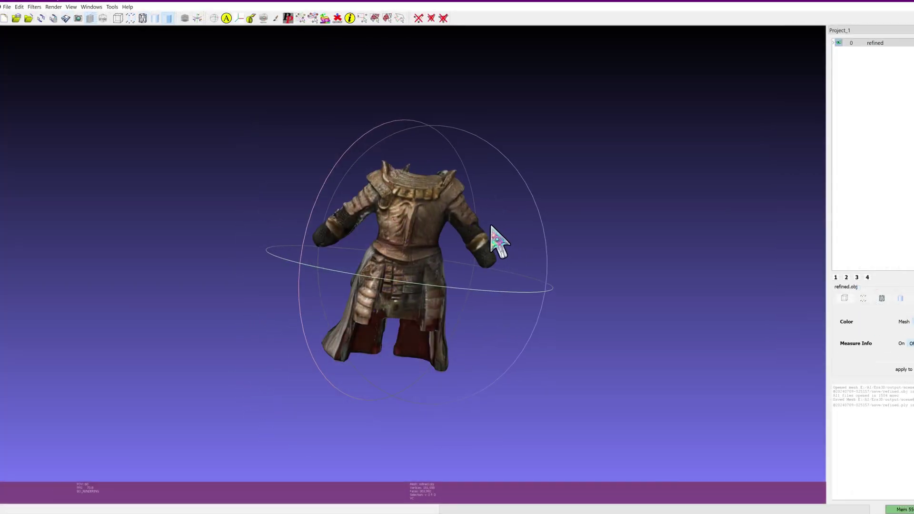
pyautogui.moveTo(492, 228); pyautogui.dragTo(284, 175)
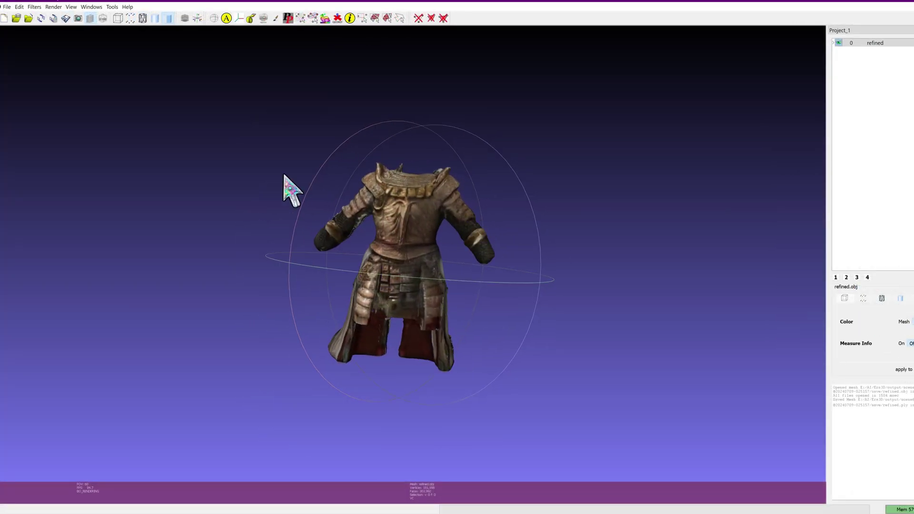
pyautogui.click(7, 7)
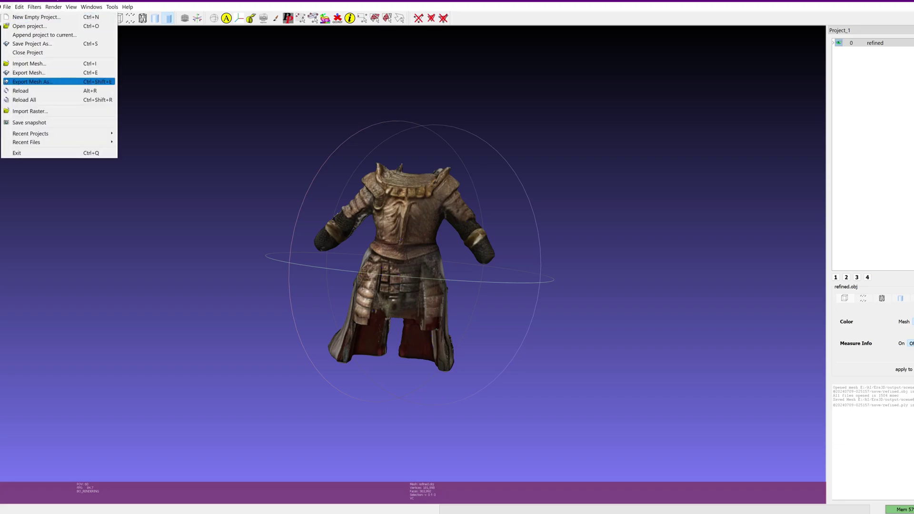
pyautogui.click(32, 82)
pyautogui.click(580, 335)
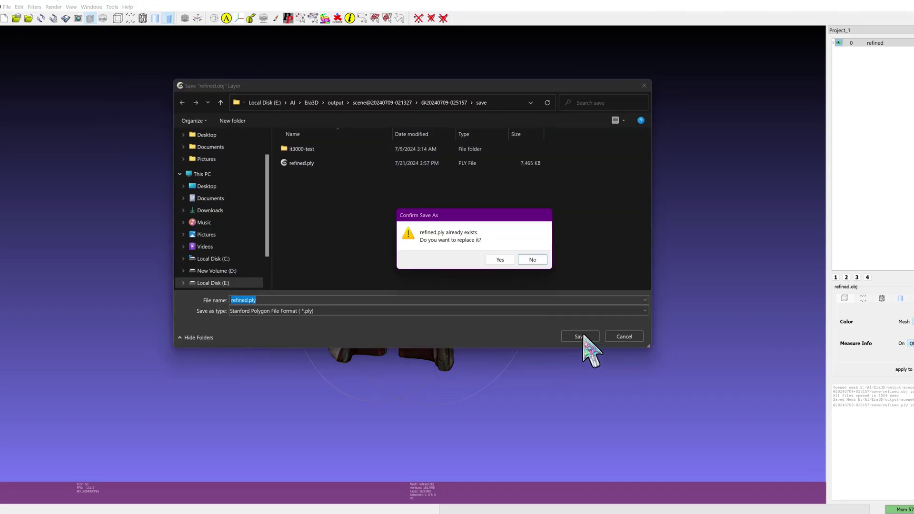
pyautogui.click(504, 259)
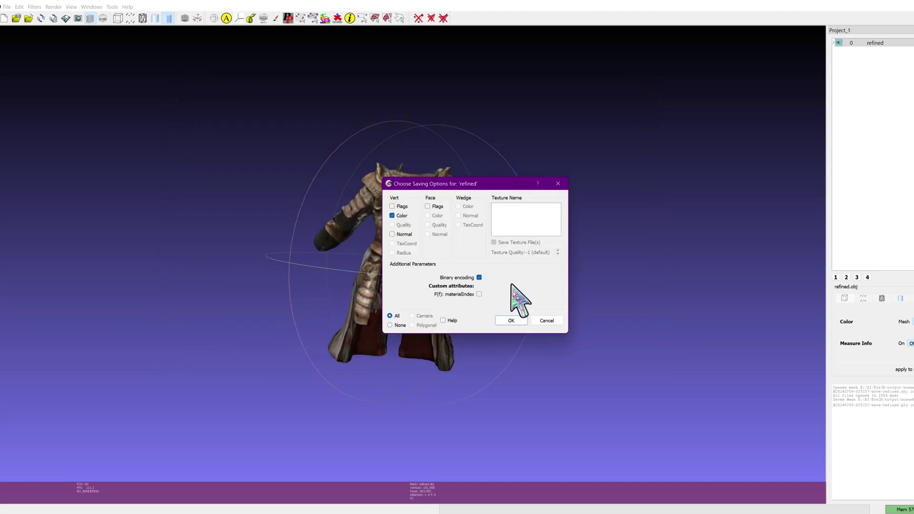
pyautogui.click(520, 321)
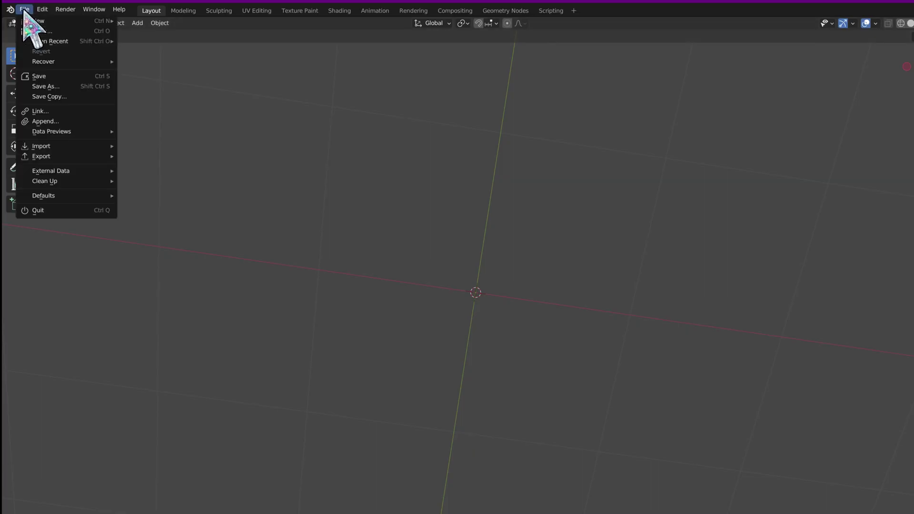
pyautogui.moveTo(42, 145)
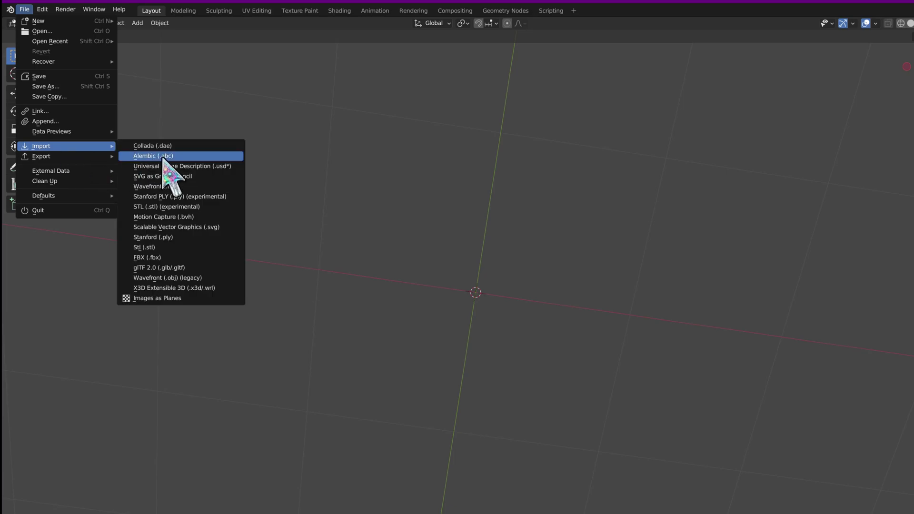
# Import refined.ply into the Blender scene as a Stanford PLY mesh.
pyautogui.click(231, 197)
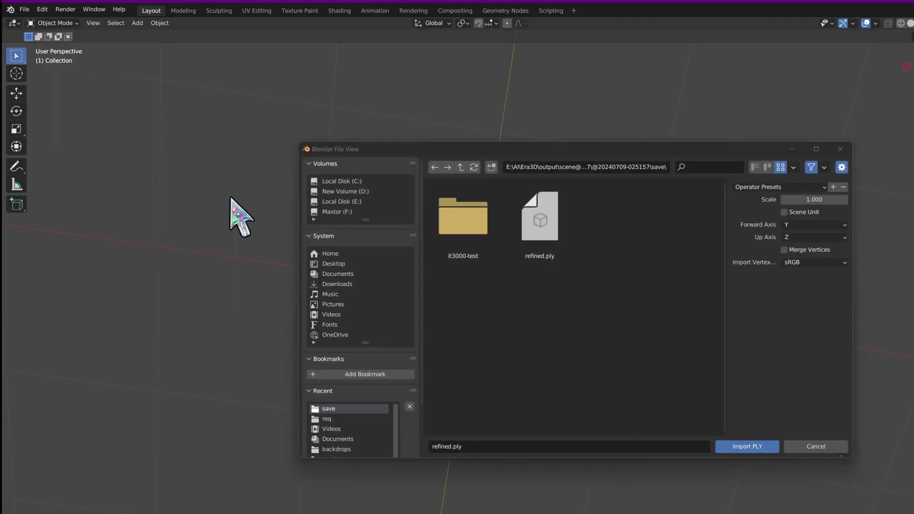
pyautogui.click(546, 215)
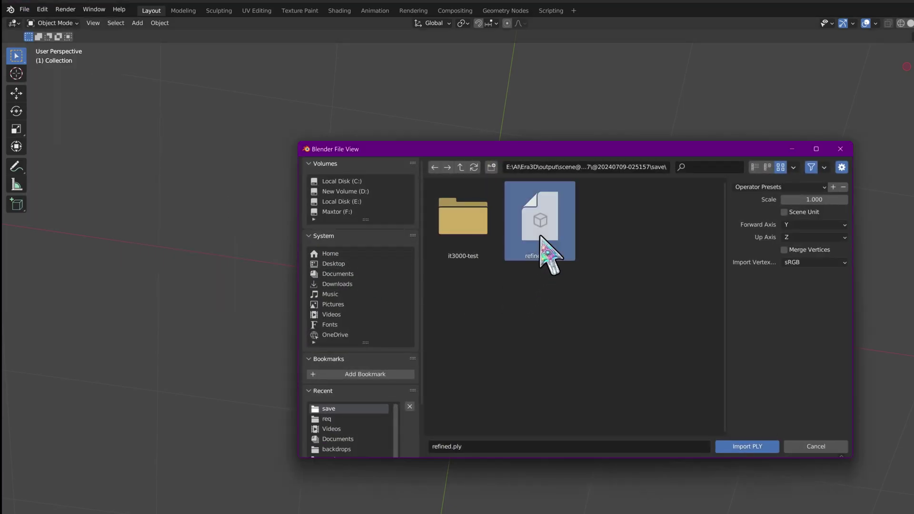
pyautogui.click(756, 449)
pyautogui.scroll(3, 532, 312)
pyautogui.scroll(2, 546, 316)
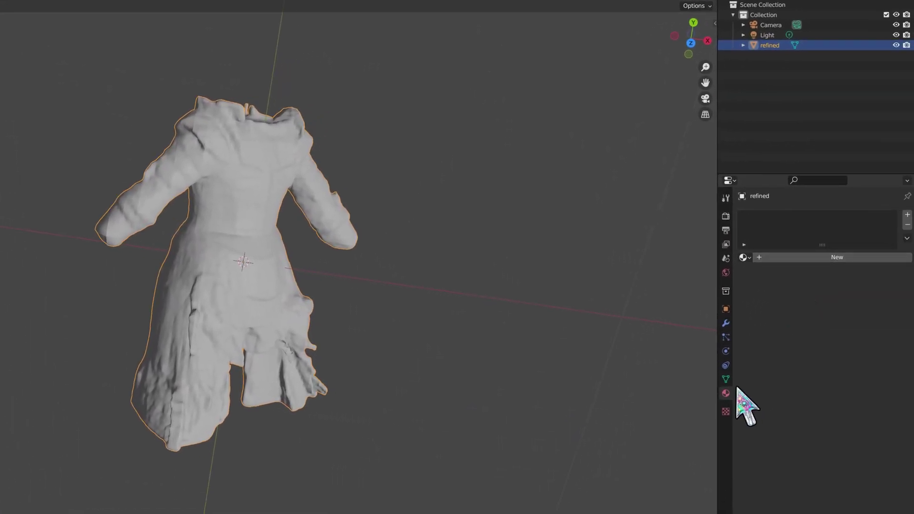
# Add a new material whose Base Color uses the mesh's Color Attribute.
pyautogui.click(834, 257)
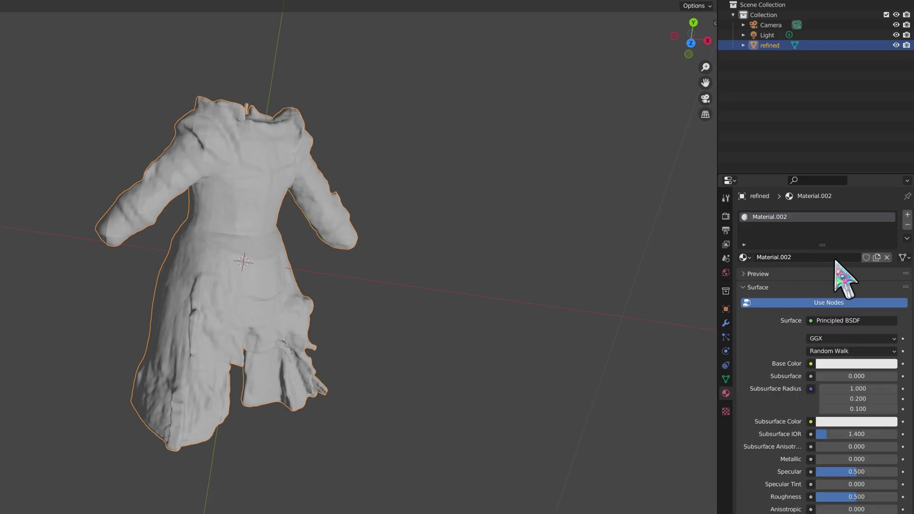
pyautogui.click(811, 364)
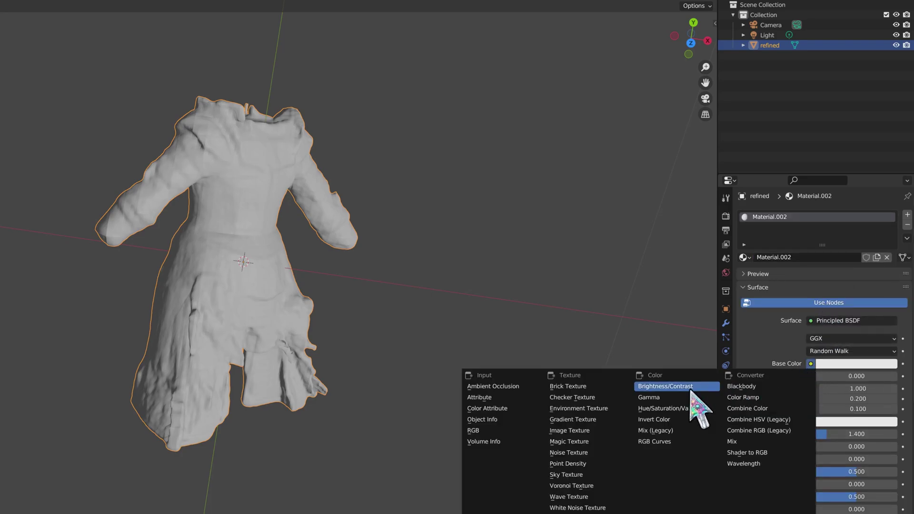
pyautogui.click(501, 407)
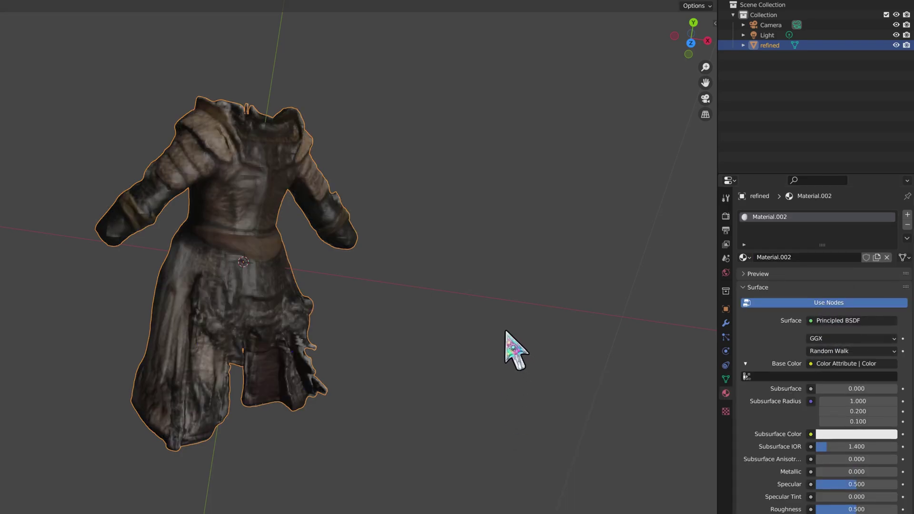
pyautogui.moveTo(506, 342)
pyautogui.mouseDown(button='middle')
pyautogui.moveTo(459, 329)
pyautogui.moveTo(443, 351)
pyautogui.moveTo(457, 359)
pyautogui.moveTo(514, 345)
pyautogui.moveTo(474, 338)
pyautogui.mouseUp(button='middle')
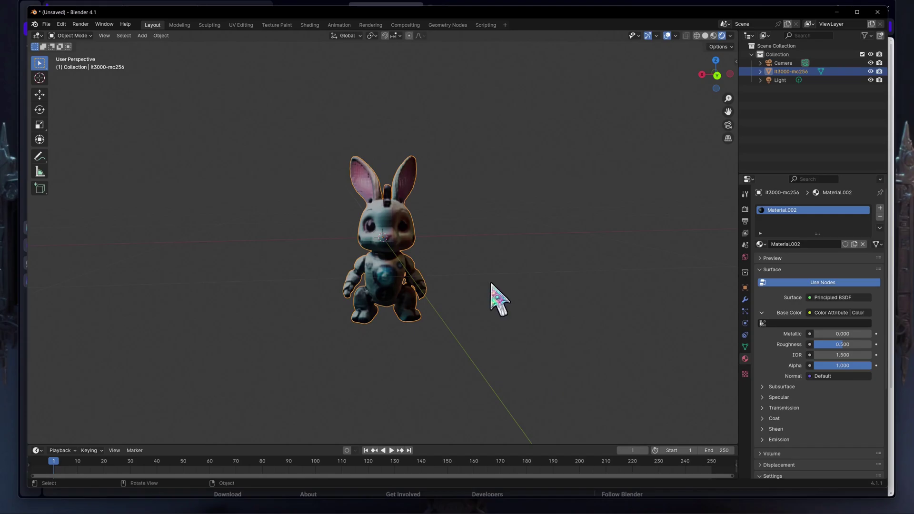
# Orbit the Blender viewport to see the textured rabbit from behind.
pyautogui.moveTo(492, 298); pyautogui.dragTo(328, 292, button='middle')
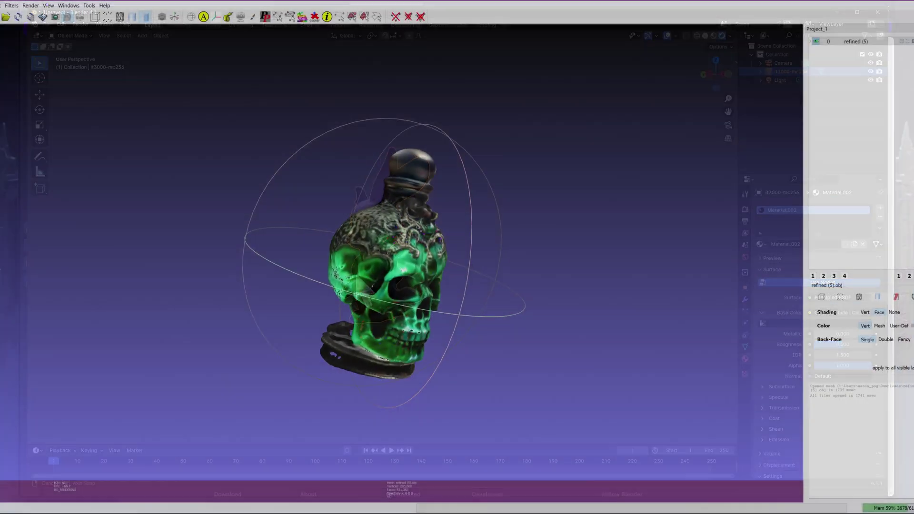